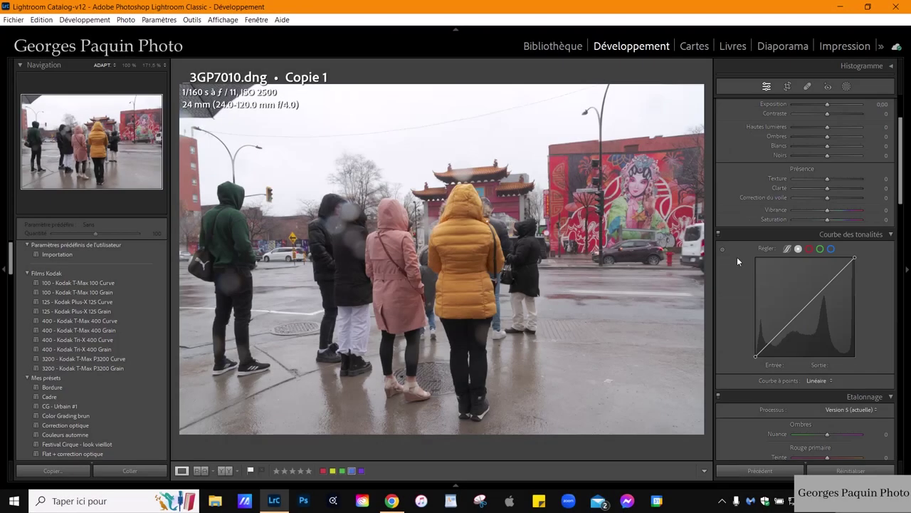
- Add two RGB tone curve points that pull the darker and upper tones below the diagonal
{"action": "scroll", "coordinate": [737, 310], "scroll_direction": "up", "scroll_amount": 3}
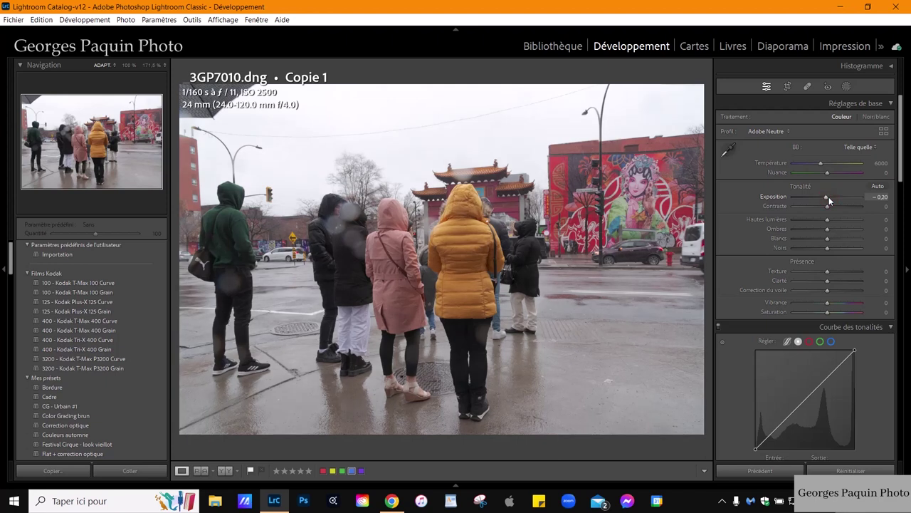
{"action": "scroll", "coordinate": [829, 197], "scroll_direction": "down", "scroll_amount": 3}
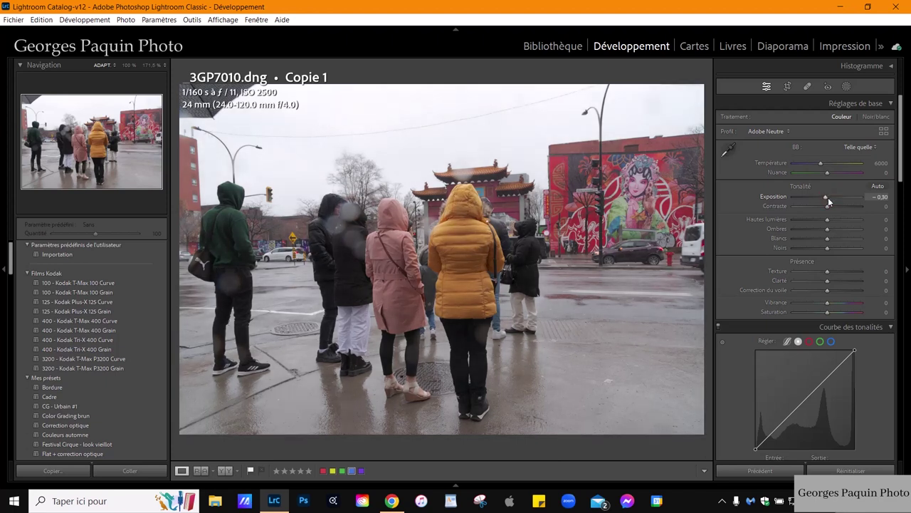
{"action": "scroll", "coordinate": [828, 197], "scroll_direction": "up", "scroll_amount": 2}
{"action": "scroll", "coordinate": [737, 218], "scroll_direction": "down", "scroll_amount": 5}
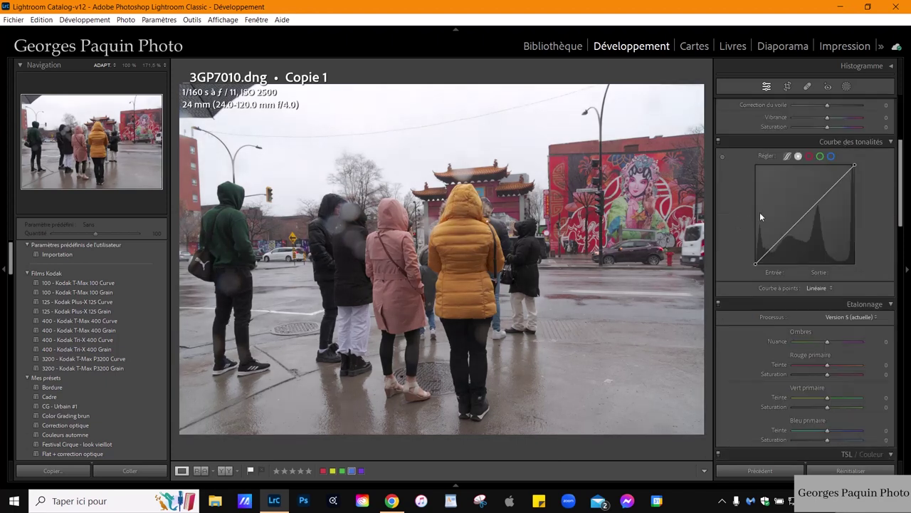
{"action": "left_click_drag", "start_coordinate": [776, 251], "coordinate": [774, 254]}
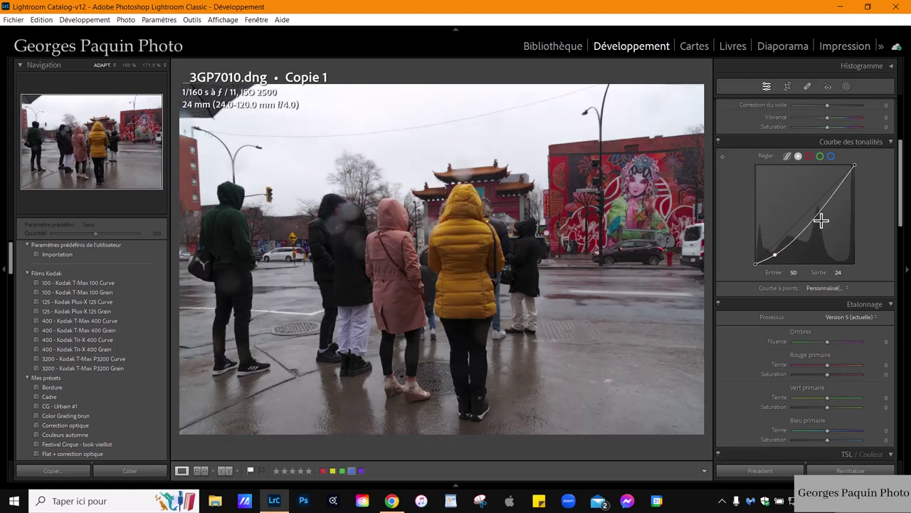
{"action": "left_click_drag", "start_coordinate": [821, 221], "coordinate": [823, 204]}
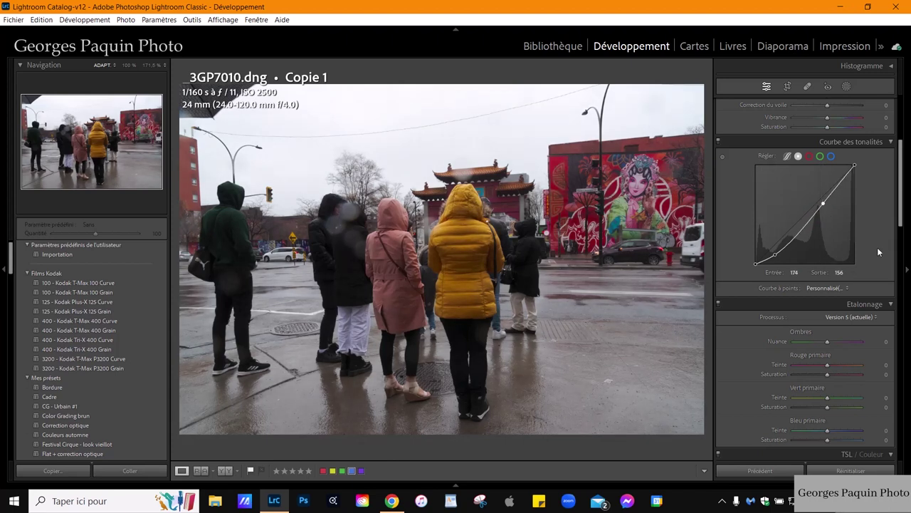
{"action": "scroll", "coordinate": [879, 252], "scroll_direction": "up", "scroll_amount": 5}
- Set Basic sliders: Shadows +51, Whites +35, Highlights −64, Contrast −10, Exposure −0.28
{"action": "left_click_drag", "start_coordinate": [827, 229], "coordinate": [845, 227]}
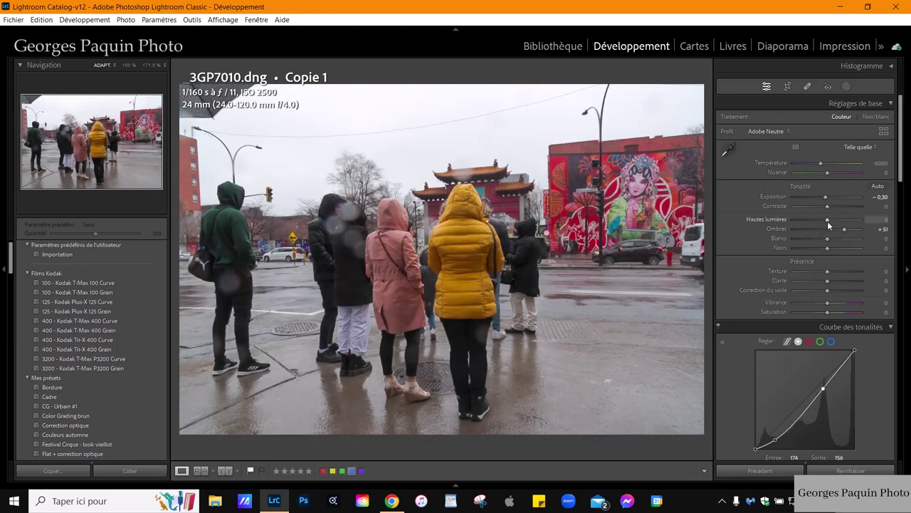
{"action": "left_click_drag", "start_coordinate": [815, 229], "coordinate": [809, 231]}
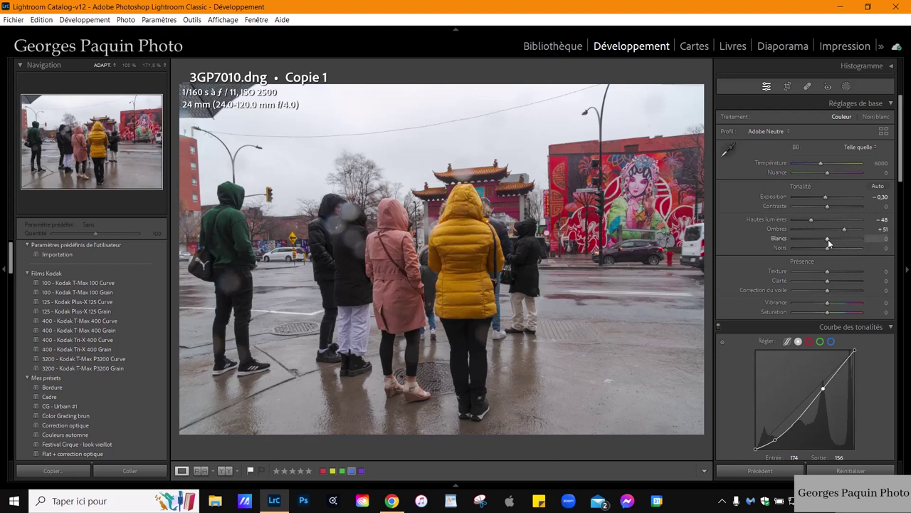
{"action": "mouse_move", "coordinate": [829, 239]}
{"action": "left_mouse_down"}
{"action": "mouse_move", "coordinate": [848, 240]}
{"action": "mouse_move", "coordinate": [842, 247]}
{"action": "left_mouse_up"}
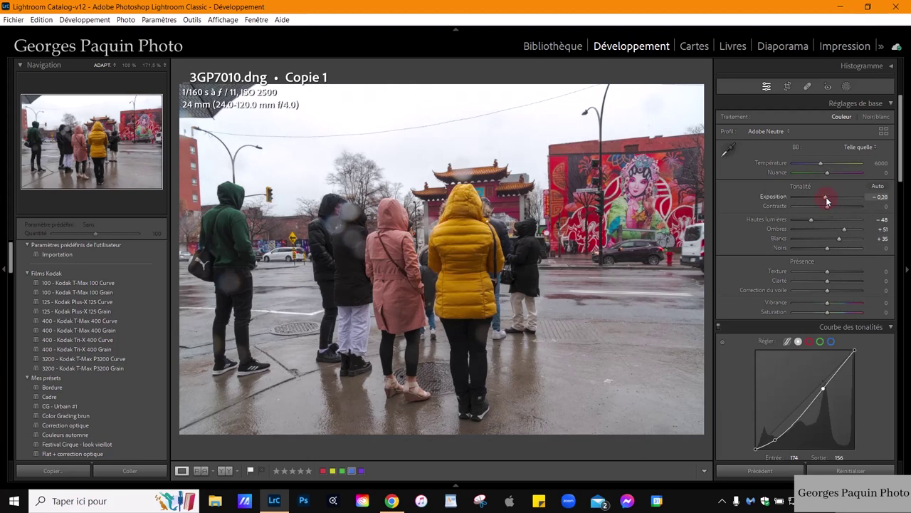
{"action": "left_click_drag", "start_coordinate": [826, 204], "coordinate": [827, 205]}
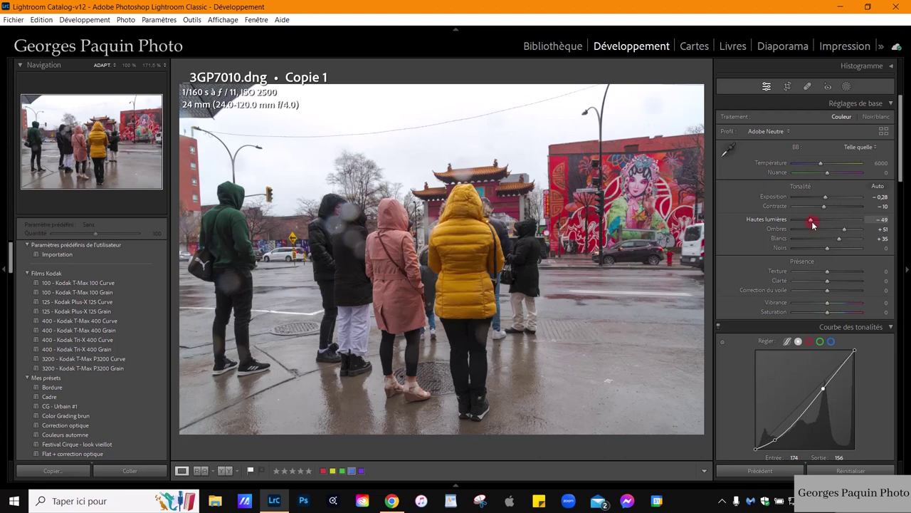
{"action": "key", "text": "Down"}
{"action": "key", "text": "Down"}
{"action": "key", "text": "Down"}
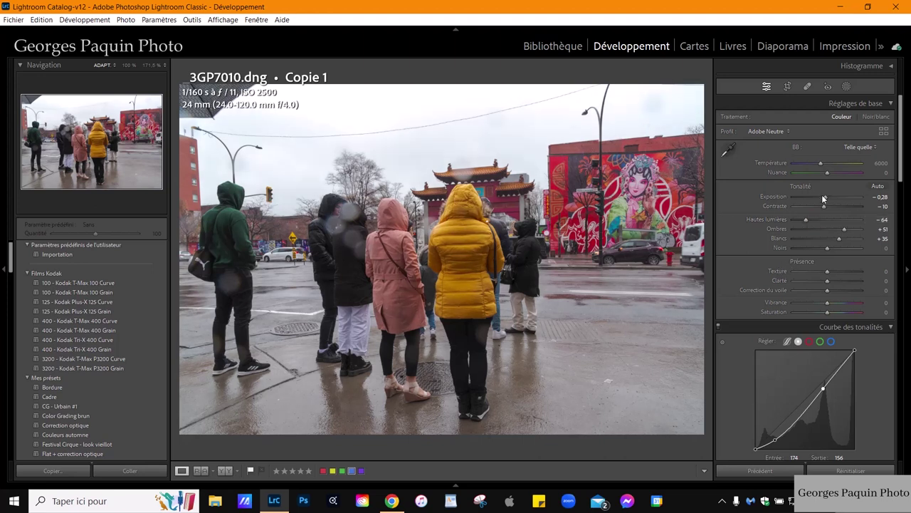
{"action": "scroll", "coordinate": [731, 222], "scroll_direction": "down", "scroll_amount": 3}
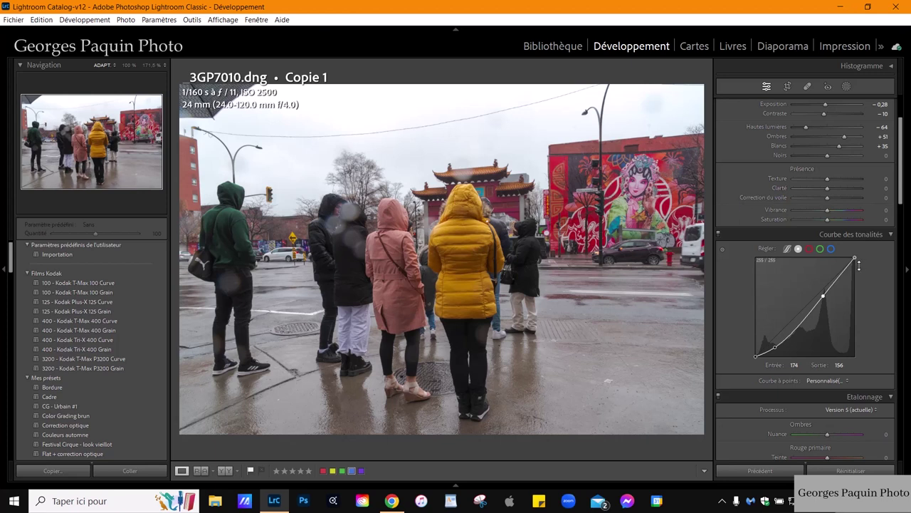
- Pull the red curve's highlights down slightly and lift the blue curve's shadows from 42 to 47
{"action": "left_click", "coordinate": [809, 248]}
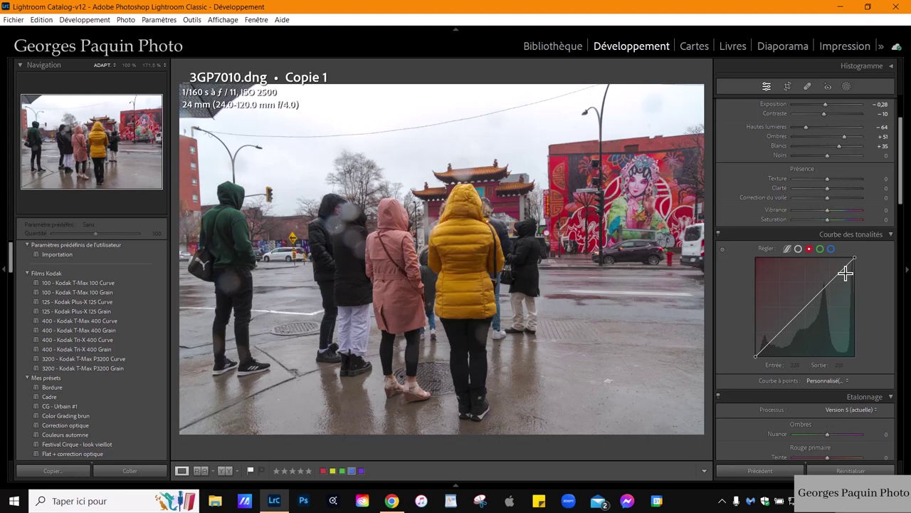
{"action": "left_click_drag", "start_coordinate": [844, 272], "coordinate": [846, 278]}
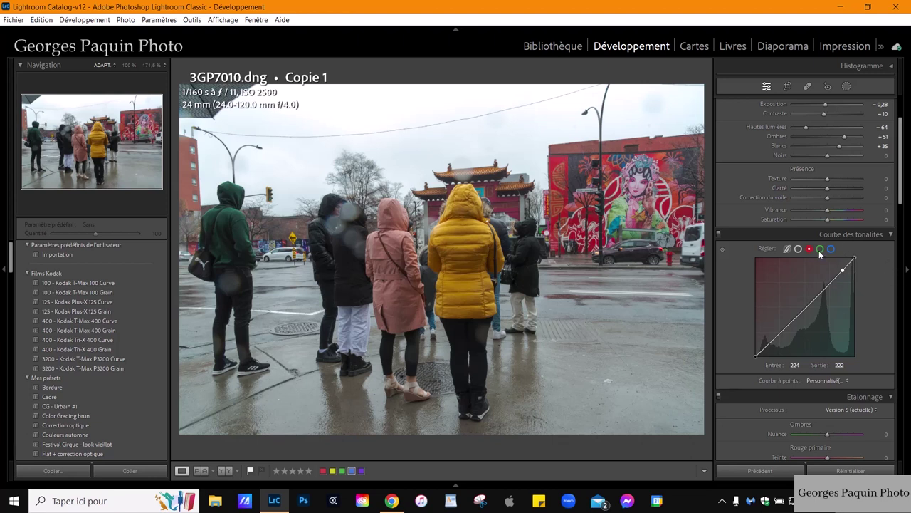
{"action": "left_click", "coordinate": [821, 249]}
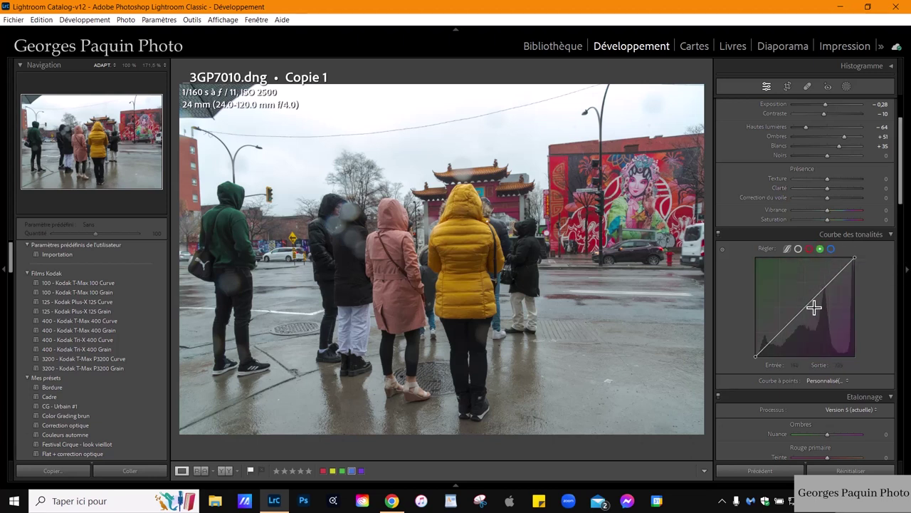
{"action": "key", "text": "alt"}
{"action": "left_click", "coordinate": [831, 248]}
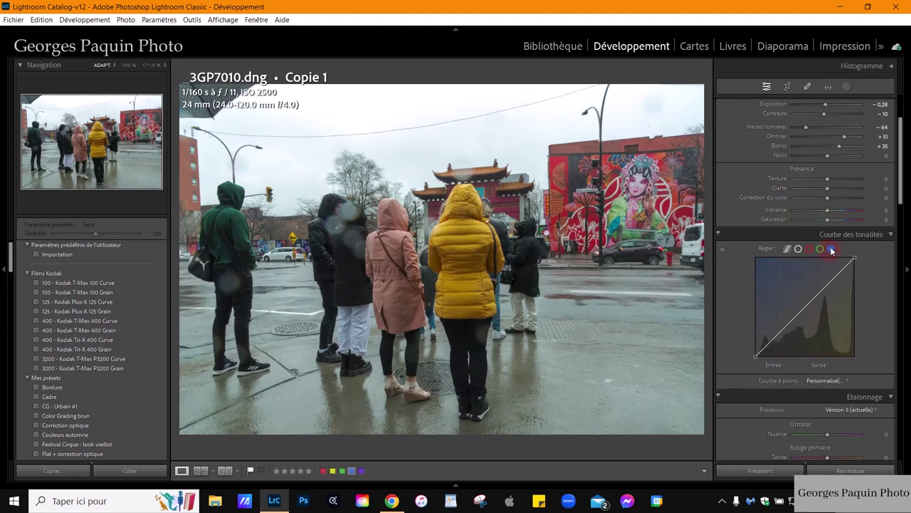
{"action": "left_click", "coordinate": [774, 341]}
{"action": "left_click_drag", "start_coordinate": [773, 342], "coordinate": [767, 339]}
- Set the Calibration Blue Primary hue to −31, zooming in on the people to check it
{"action": "scroll", "coordinate": [749, 197], "scroll_direction": "down", "scroll_amount": 4}
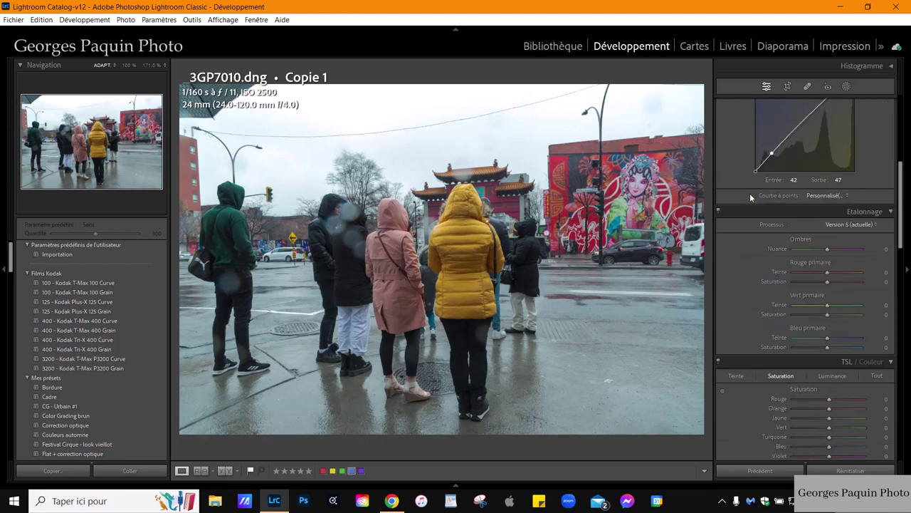
{"action": "scroll", "coordinate": [749, 198], "scroll_direction": "down", "scroll_amount": 5}
{"action": "scroll", "coordinate": [749, 197], "scroll_direction": "up", "scroll_amount": 2}
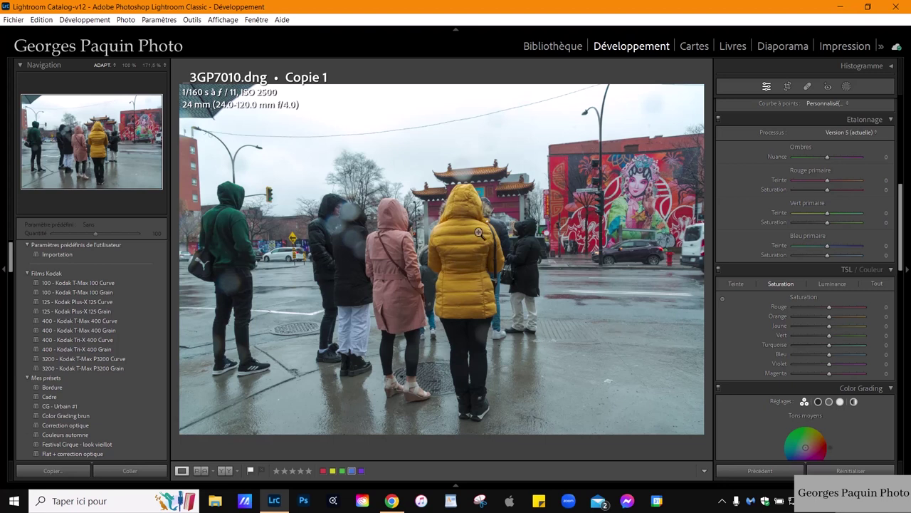
{"action": "left_click", "coordinate": [460, 284]}
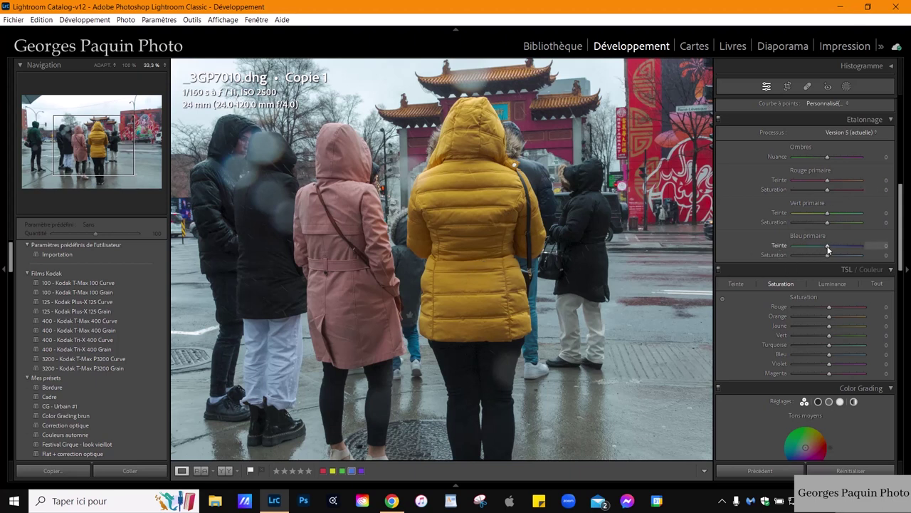
{"action": "left_click_drag", "start_coordinate": [827, 245], "coordinate": [817, 254]}
{"action": "left_click_drag", "start_coordinate": [817, 264], "coordinate": [818, 262]}
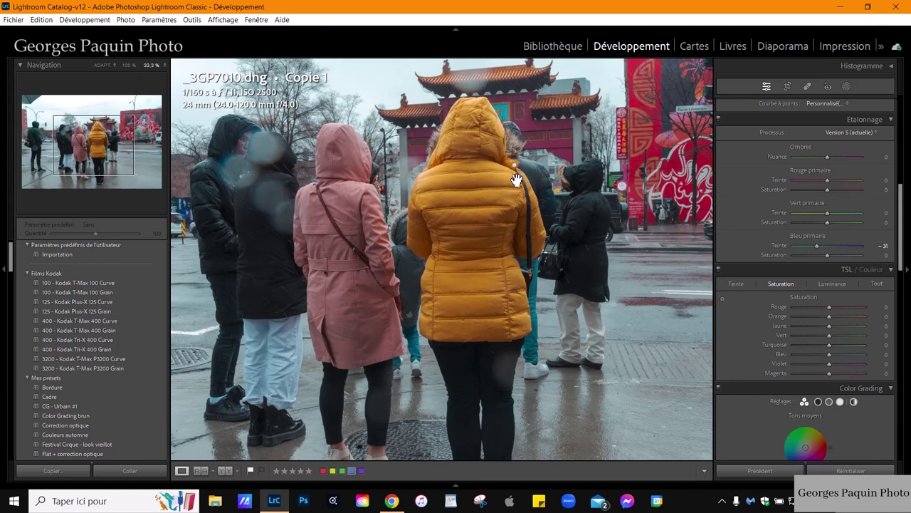
{"action": "left_click", "coordinate": [509, 258]}
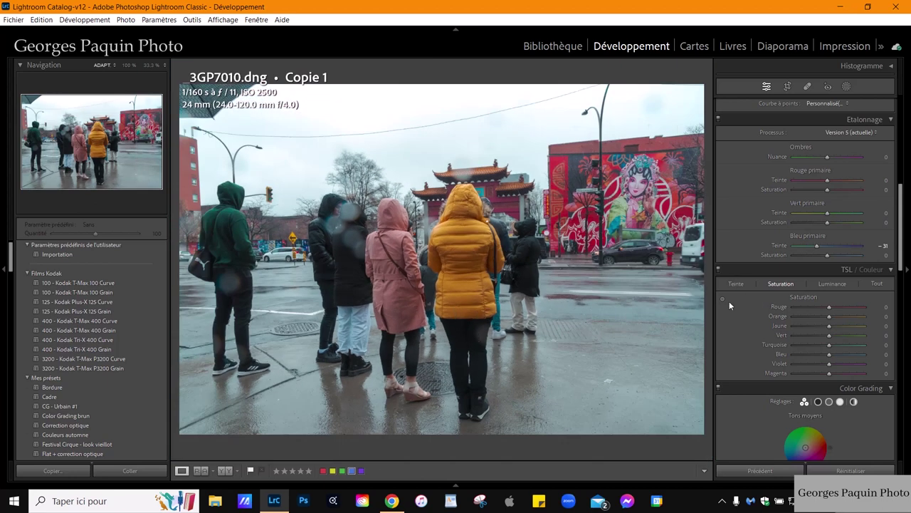
- Tint the shadows blue in Color Grading at hue 227, saturation 12
{"action": "scroll", "coordinate": [731, 300], "scroll_direction": "down", "scroll_amount": 5}
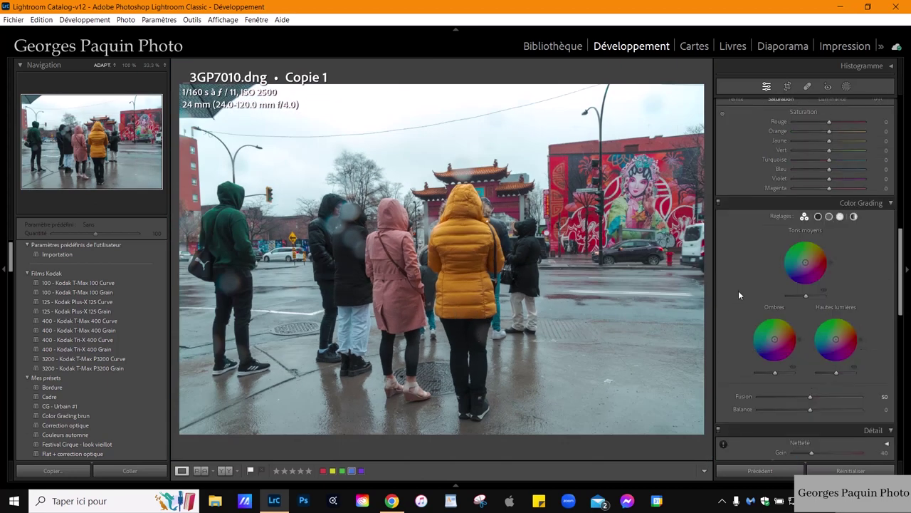
{"action": "left_click", "coordinate": [818, 217]}
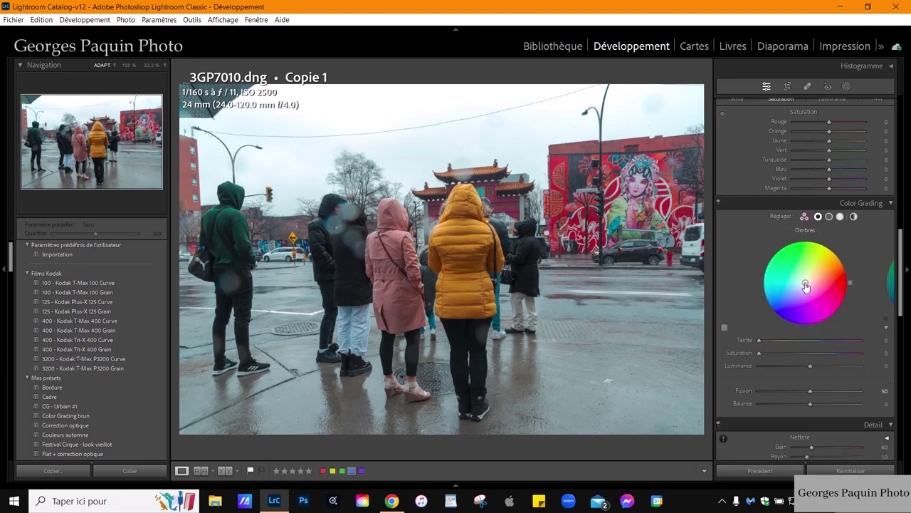
{"action": "left_click_drag", "start_coordinate": [805, 283], "coordinate": [775, 315]}
{"action": "left_click_drag", "start_coordinate": [810, 365], "coordinate": [805, 365]}
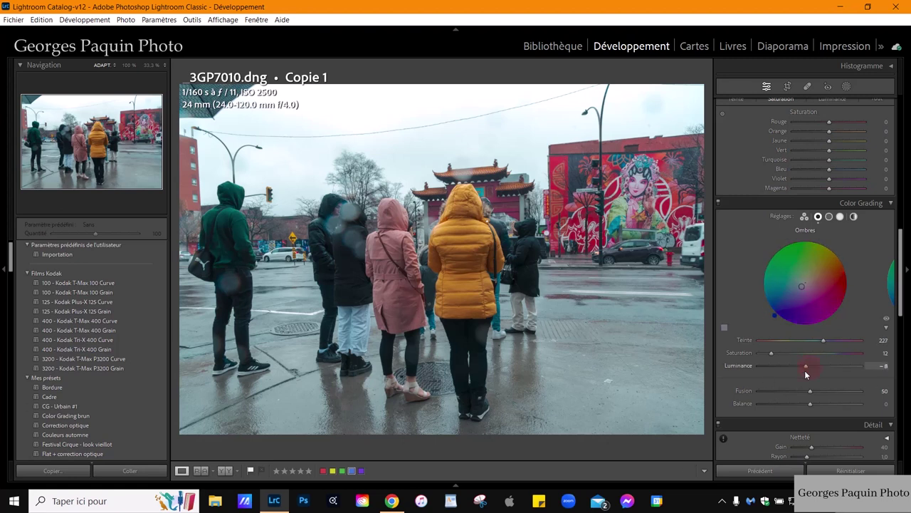
- Warm the highlights to hue 80, saturation 14, with Balance −27 and Blending 78
{"action": "left_click", "coordinate": [844, 218]}
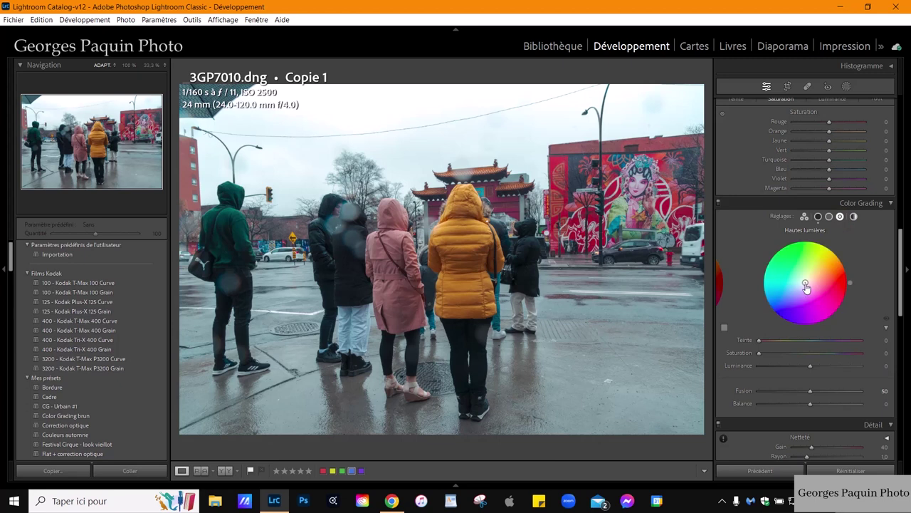
{"action": "left_click_drag", "start_coordinate": [805, 285], "coordinate": [808, 239]}
{"action": "mouse_move", "coordinate": [762, 353]}
{"action": "left_mouse_down"}
{"action": "mouse_move", "coordinate": [812, 382]}
{"action": "mouse_move", "coordinate": [801, 396]}
{"action": "left_mouse_up"}
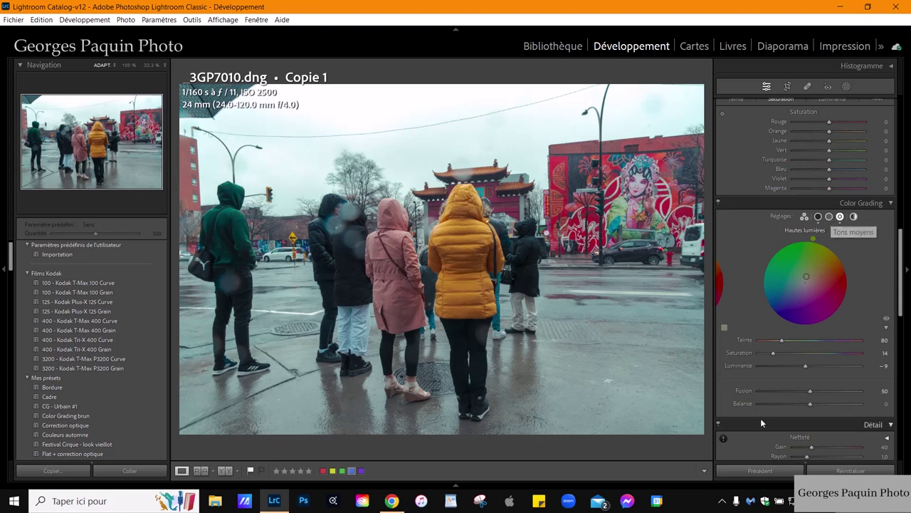
{"action": "left_click_drag", "start_coordinate": [811, 404], "coordinate": [809, 407]}
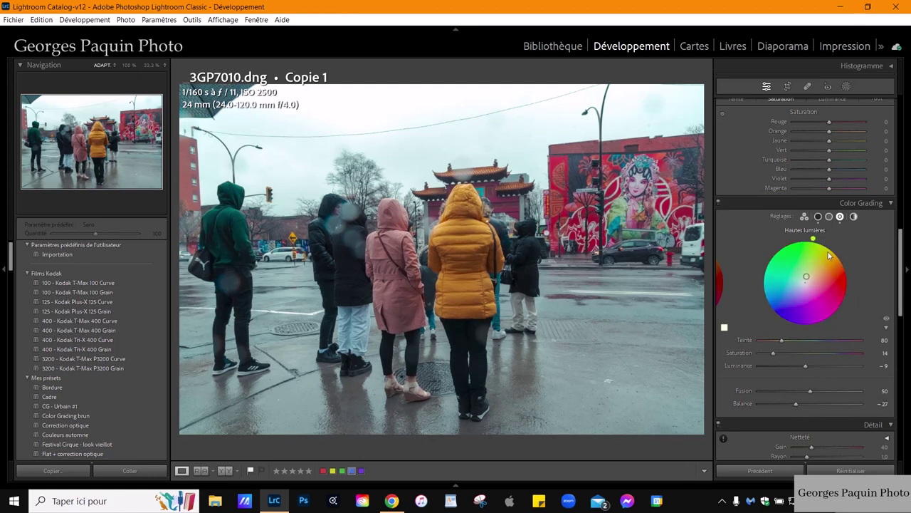
{"action": "left_click", "coordinate": [818, 218]}
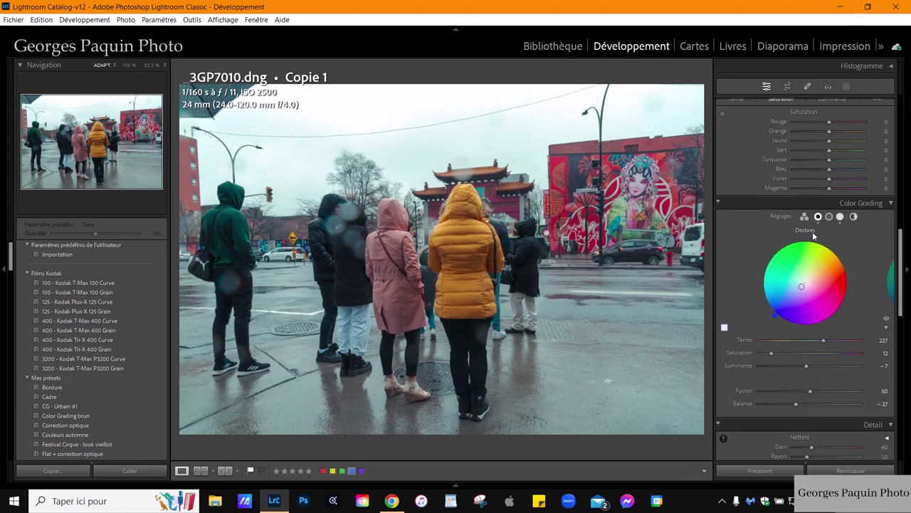
{"action": "left_click_drag", "start_coordinate": [812, 392], "coordinate": [839, 393]}
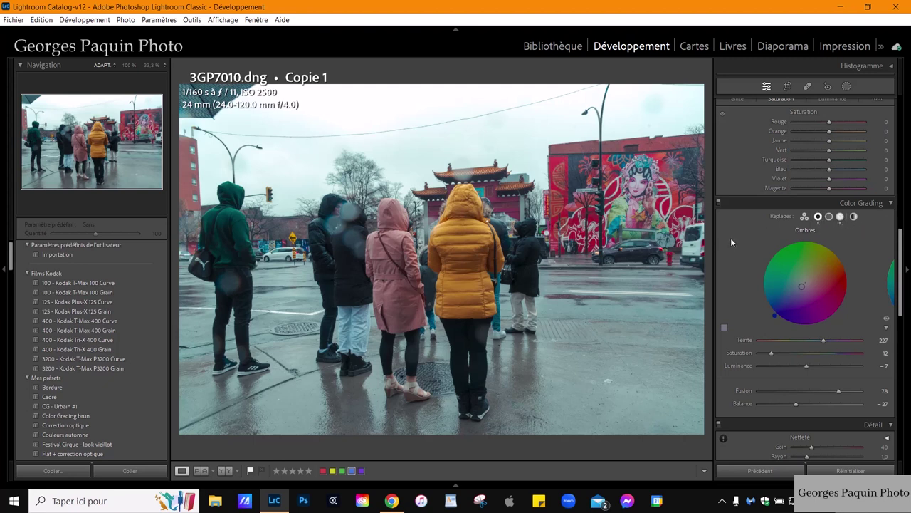
- Lower Exposure to −0.41 and reset Contrast to 0 in the Basic panel
{"action": "scroll", "coordinate": [736, 253], "scroll_direction": "up", "scroll_amount": 10}
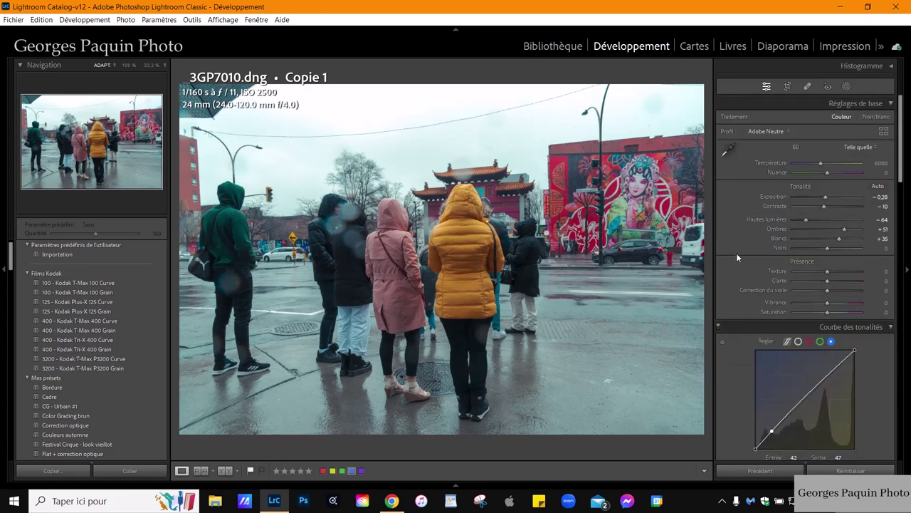
{"action": "left_click_drag", "start_coordinate": [825, 196], "coordinate": [824, 197]}
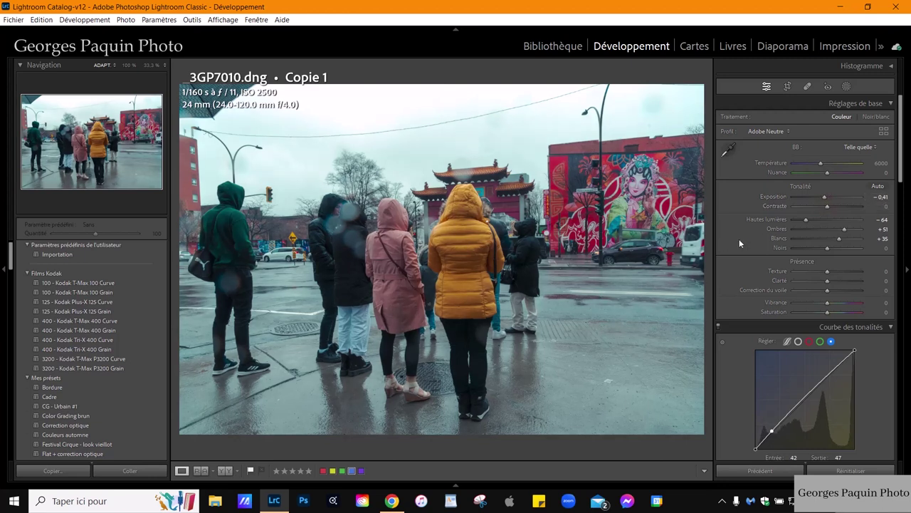
{"action": "scroll", "coordinate": [739, 239], "scroll_direction": "down", "scroll_amount": 5}
{"action": "scroll", "coordinate": [739, 239], "scroll_direction": "down", "scroll_amount": 3}
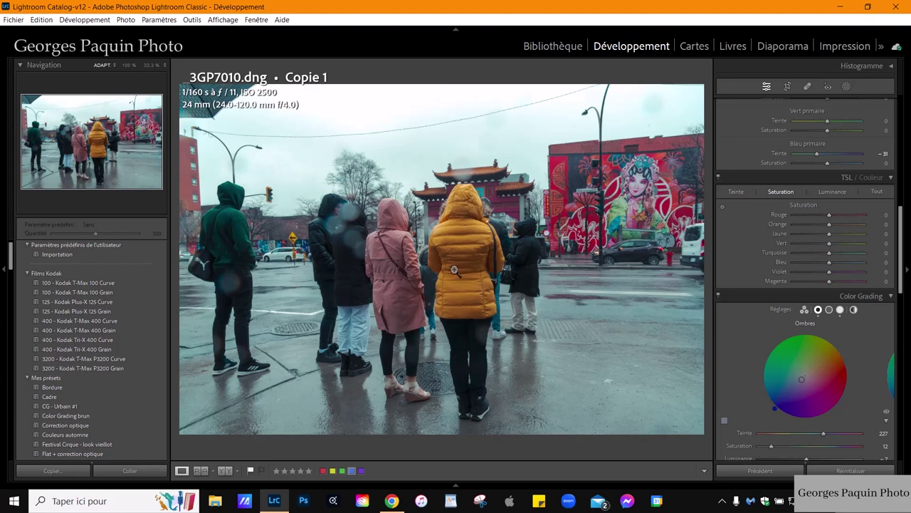
- Sample the yellow jacket with the HSL targeted tool: orange luminance +13, orange saturation +11, yellow +3
{"action": "left_click", "coordinate": [475, 255]}
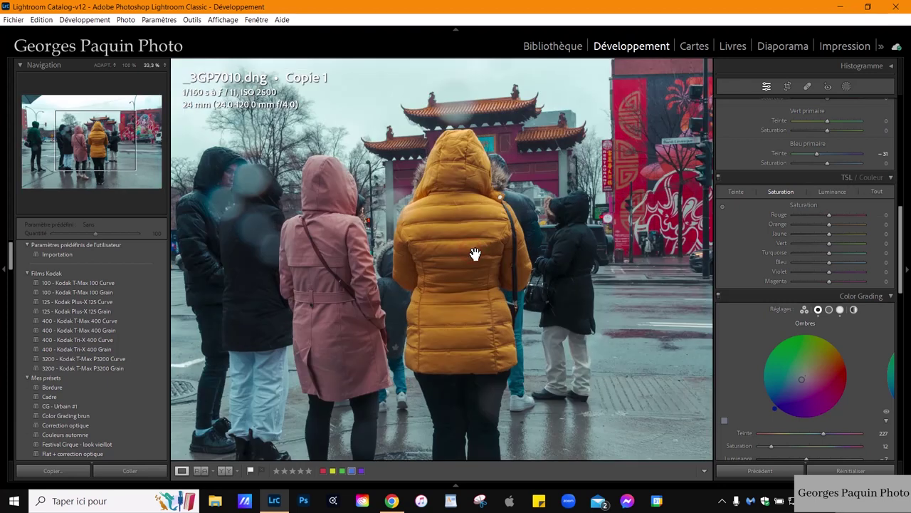
{"action": "left_click", "coordinate": [830, 192]}
{"action": "left_click", "coordinate": [724, 208]}
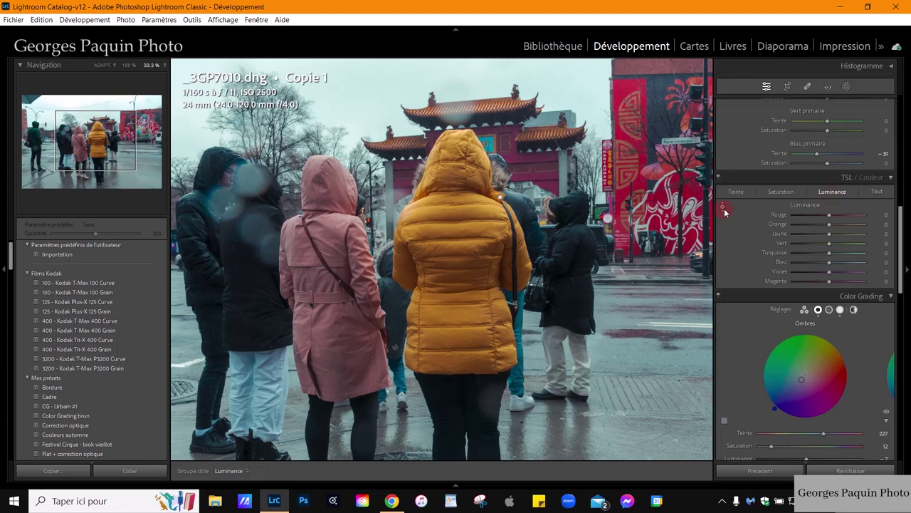
{"action": "mouse_move", "coordinate": [502, 242]}
{"action": "left_mouse_down"}
{"action": "mouse_move", "coordinate": [456, 254]}
{"action": "mouse_move", "coordinate": [455, 231]}
{"action": "left_mouse_up"}
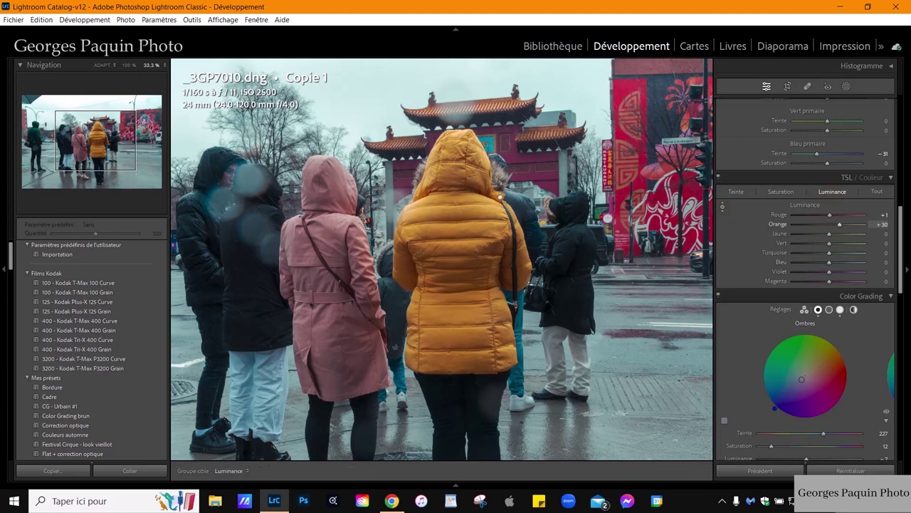
{"action": "left_click", "coordinate": [780, 192]}
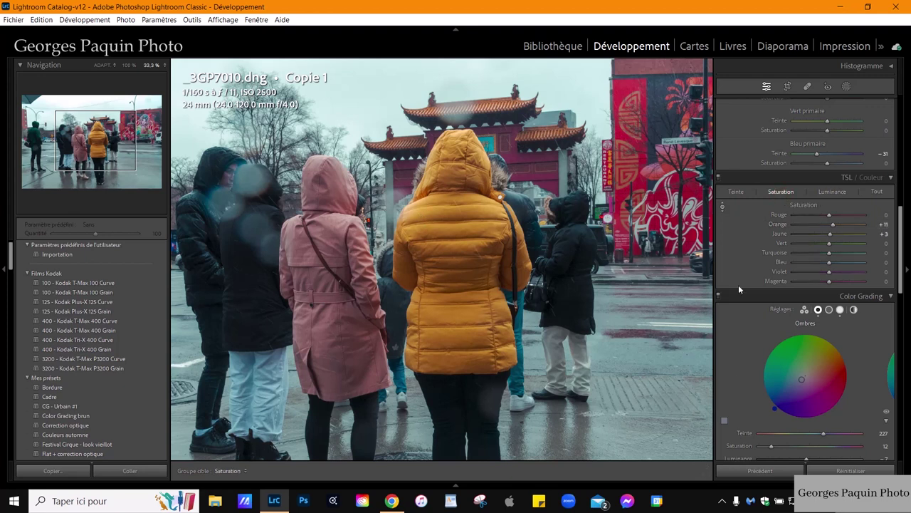
{"action": "left_click", "coordinate": [723, 208]}
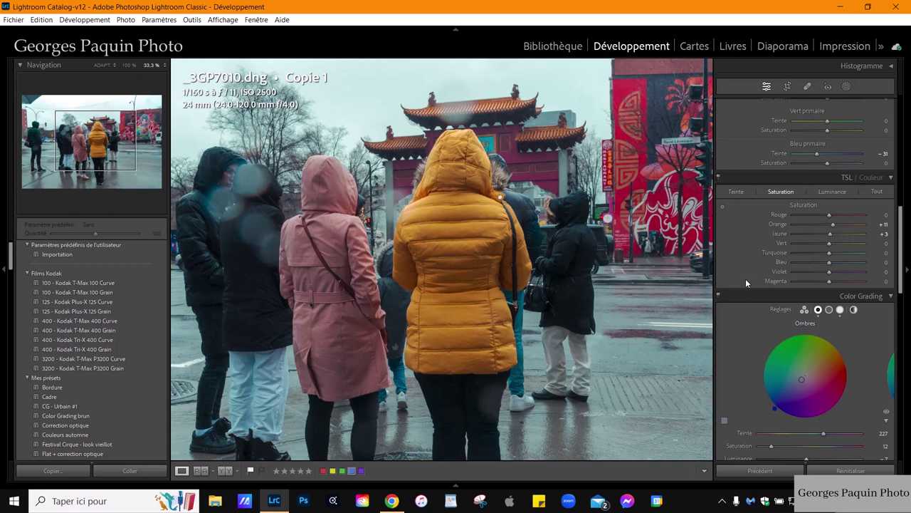
{"action": "key", "text": "z"}
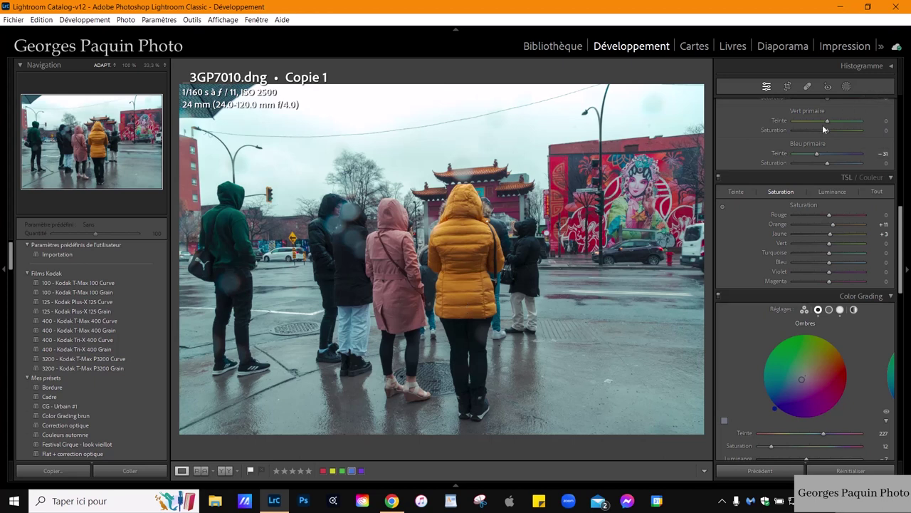
- Open the Masking tools to show the new-mask options
{"action": "left_click", "coordinate": [848, 87]}
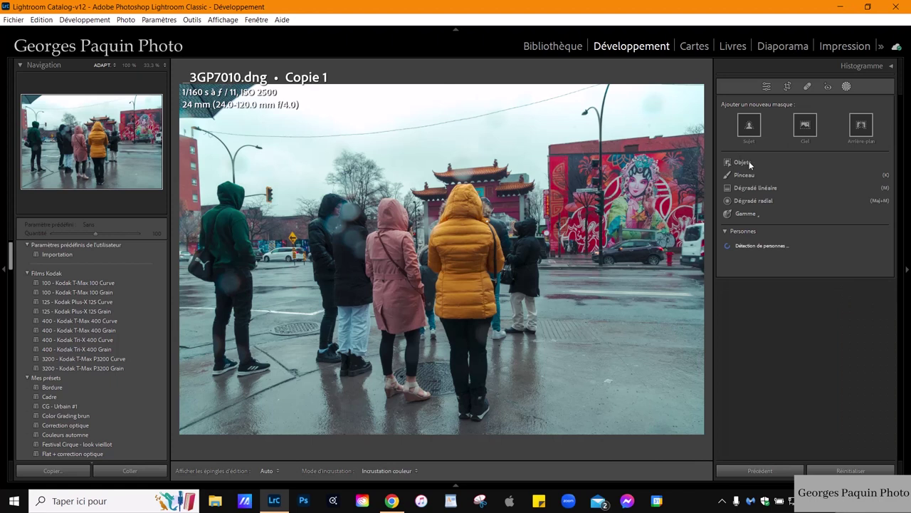
- Draw an inverted radial gradient ellipse over the group of people
{"action": "left_click", "coordinate": [767, 201]}
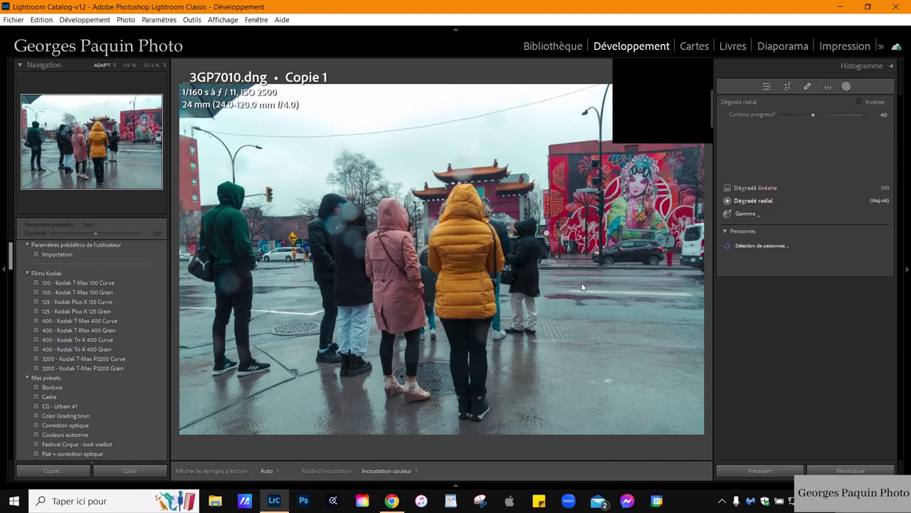
{"action": "left_click", "coordinate": [878, 103]}
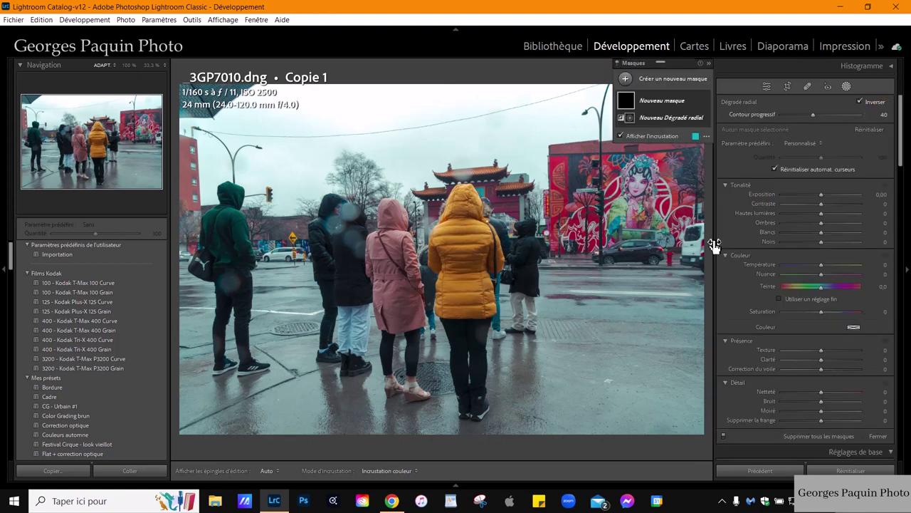
{"action": "left_click_drag", "start_coordinate": [464, 280], "coordinate": [625, 468]}
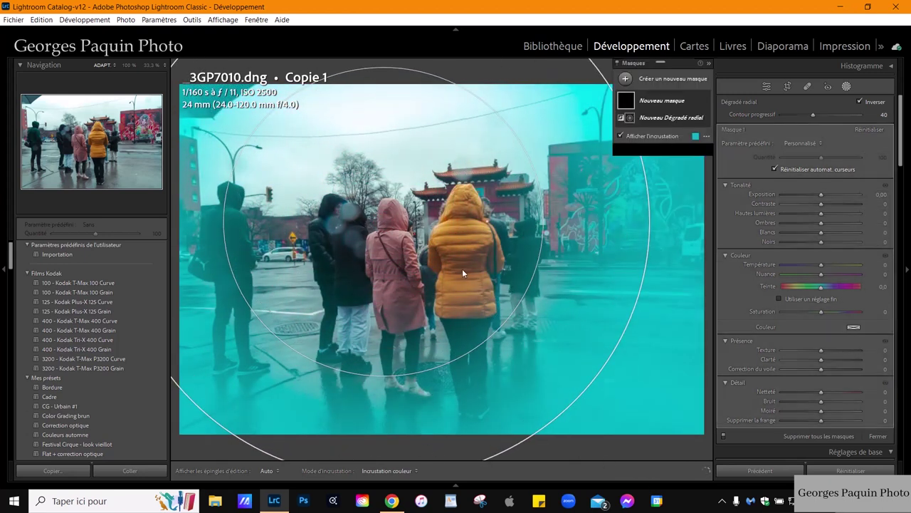
{"action": "mouse_move", "coordinate": [462, 268]}
{"action": "left_mouse_down"}
{"action": "mouse_move", "coordinate": [505, 342]}
{"action": "mouse_move", "coordinate": [502, 332]}
{"action": "left_mouse_up"}
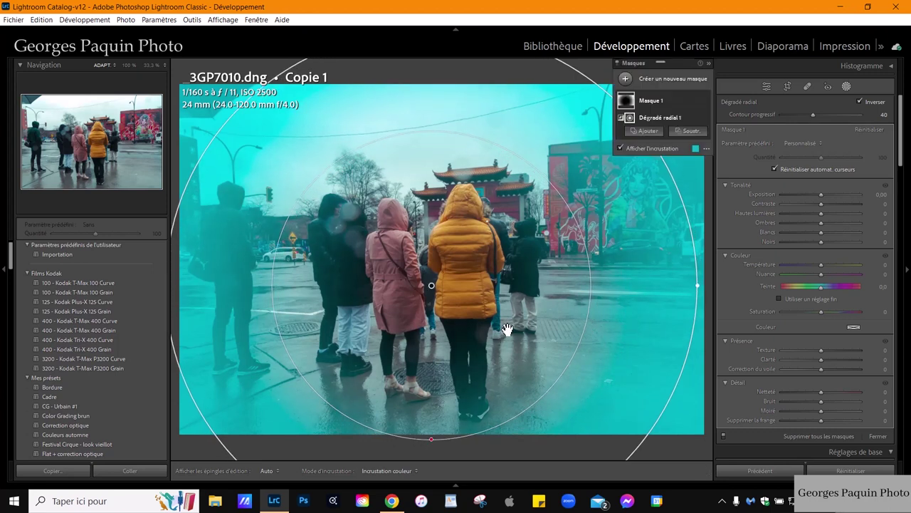
{"action": "key", "text": "o"}
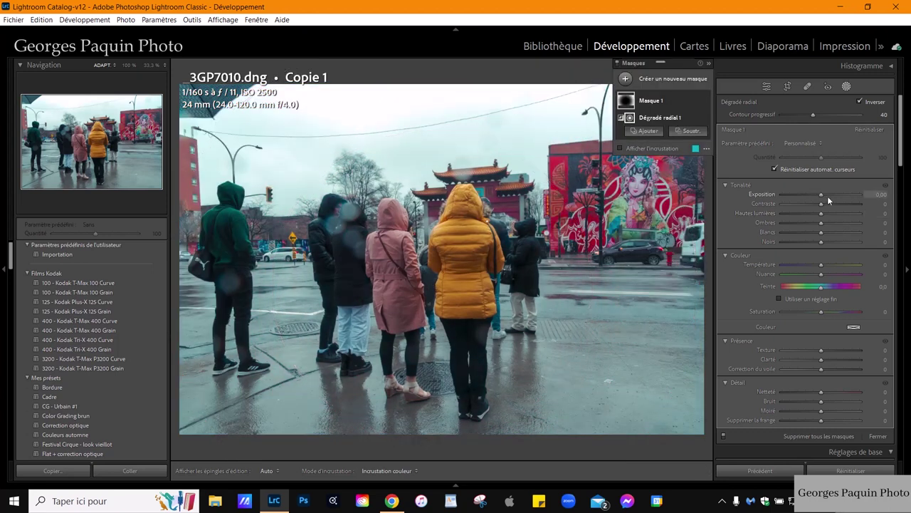
- Give the radial mask Exposure −0.70 and Blacks −26
{"action": "left_click_drag", "start_coordinate": [821, 193], "coordinate": [821, 194]}
{"action": "scroll", "coordinate": [821, 194], "scroll_direction": "down", "scroll_amount": 5}
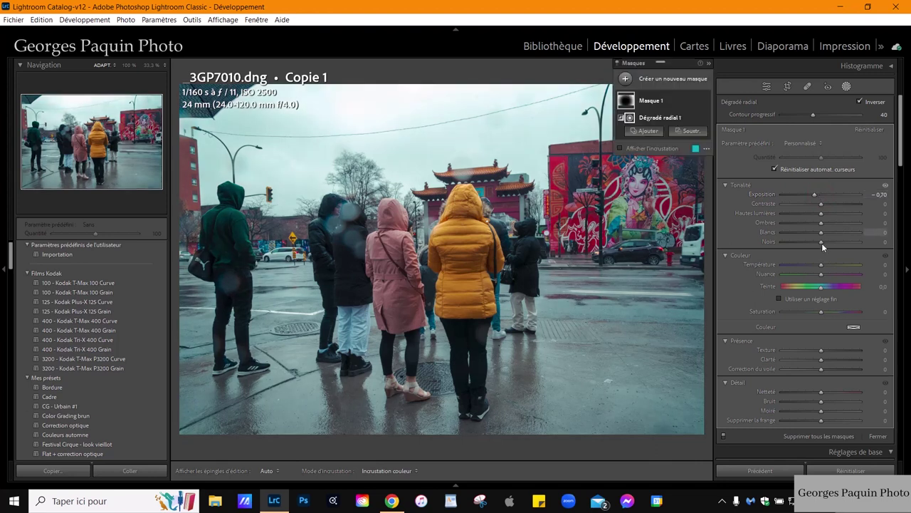
{"action": "left_click_drag", "start_coordinate": [821, 242], "coordinate": [814, 253]}
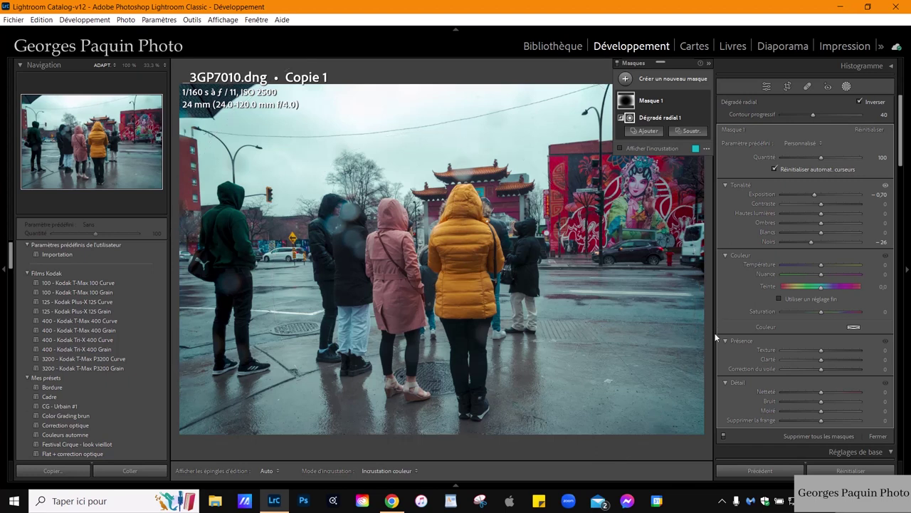
{"action": "left_click", "coordinate": [625, 78]}
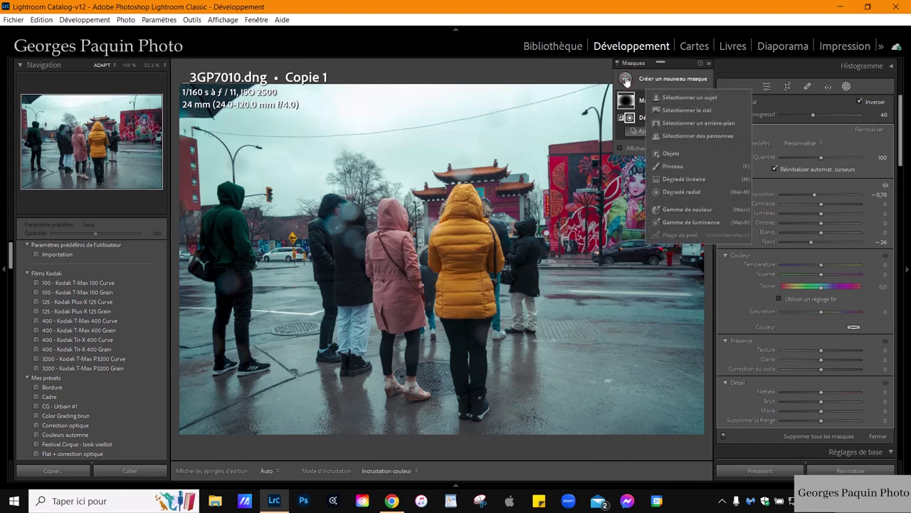
- Drag a linear gradient down over the sky with Exposure −0.40 and Highlights −5
{"action": "left_click", "coordinate": [698, 178]}
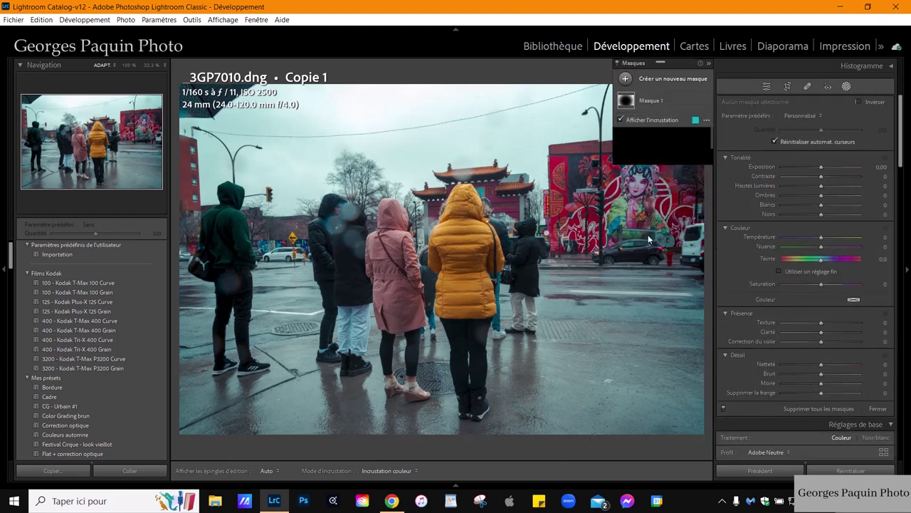
{"action": "mouse_move", "coordinate": [321, 108]}
{"action": "left_mouse_down"}
{"action": "mouse_move", "coordinate": [374, 245]}
{"action": "mouse_move", "coordinate": [342, 261]}
{"action": "left_mouse_up"}
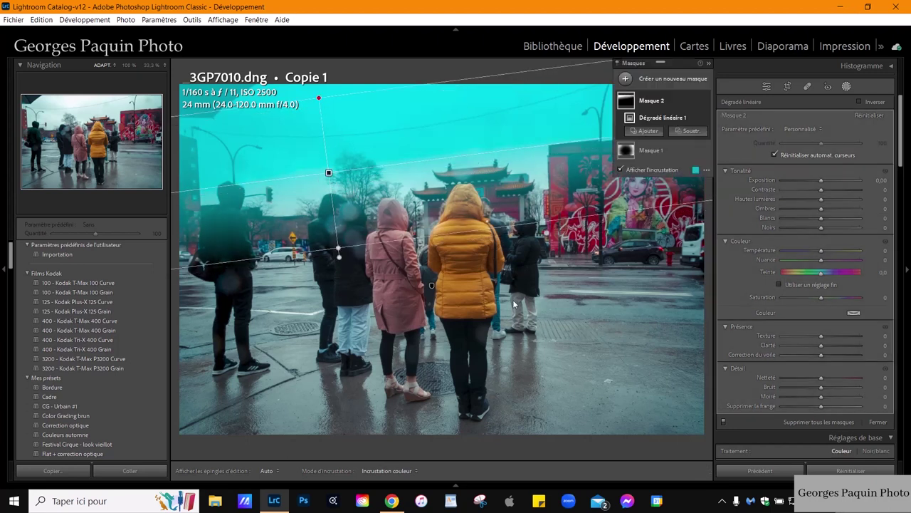
{"action": "key", "text": "o"}
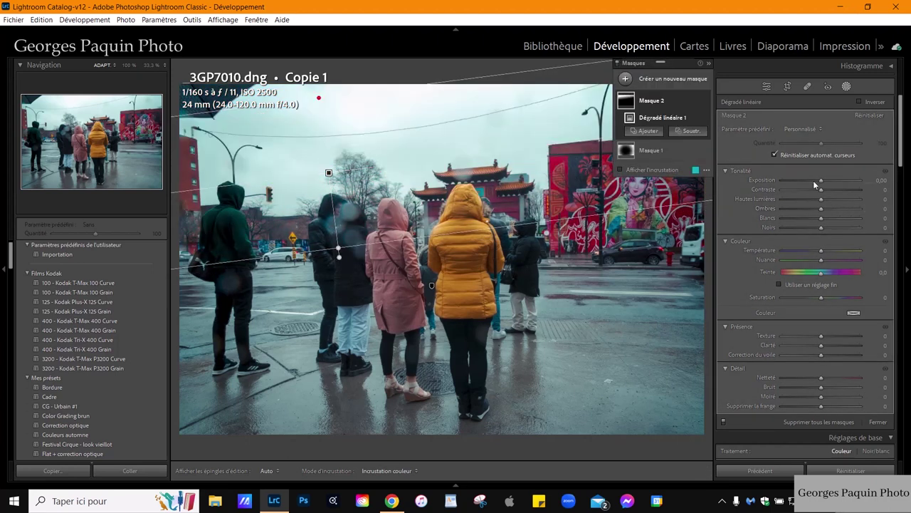
{"action": "left_click", "coordinate": [822, 182]}
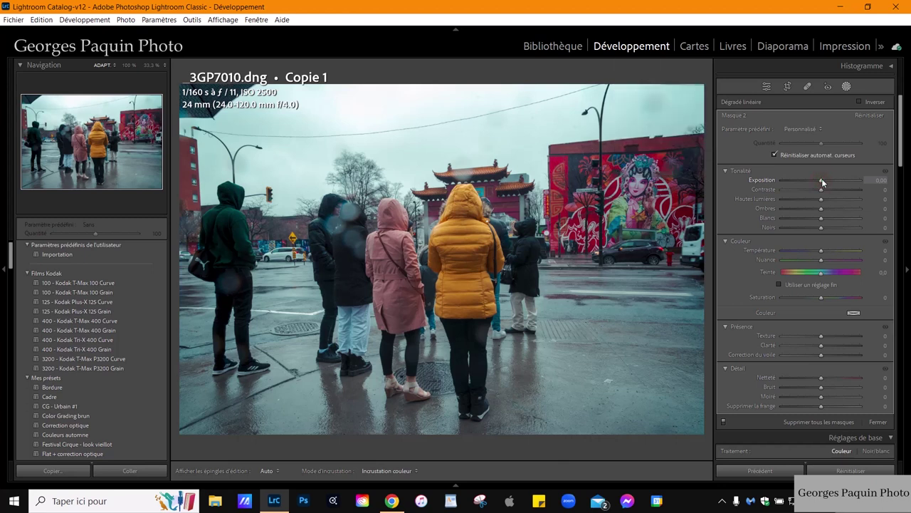
{"action": "left_click_drag", "start_coordinate": [821, 182], "coordinate": [819, 204]}
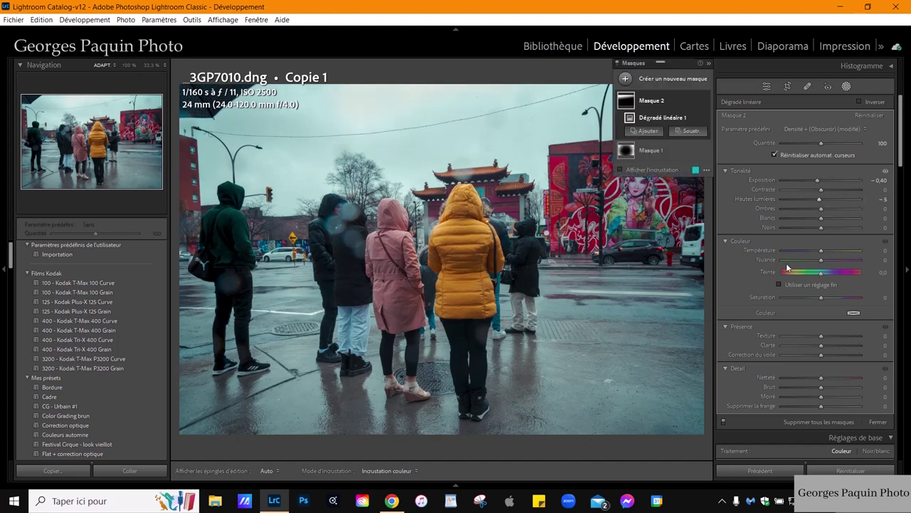
{"action": "left_click", "coordinate": [768, 90]}
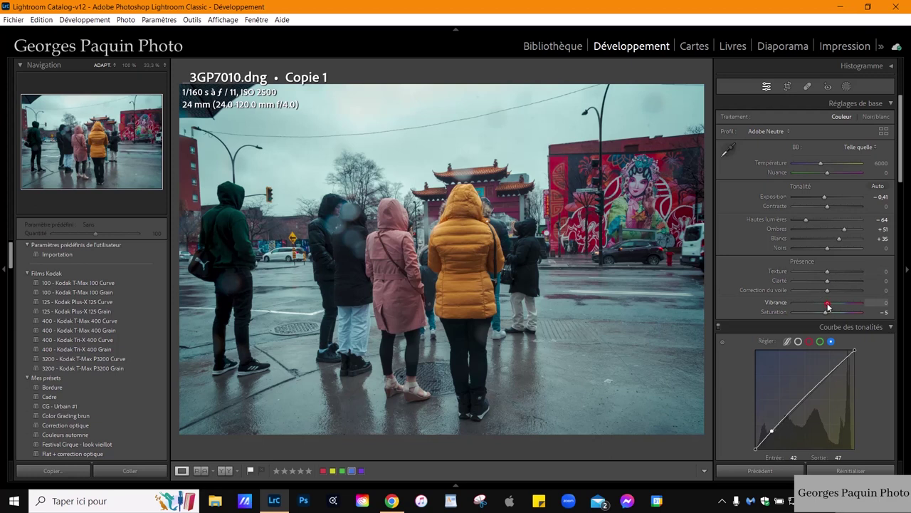
- Set the Basic panel Vibrance slider to +25, leaving Saturation at −5
{"action": "left_click_drag", "start_coordinate": [827, 302], "coordinate": [835, 303]}
- Zoom in on the pink coat, return to the full photo, and switch to Photoshop
{"action": "left_click", "coordinate": [468, 255]}
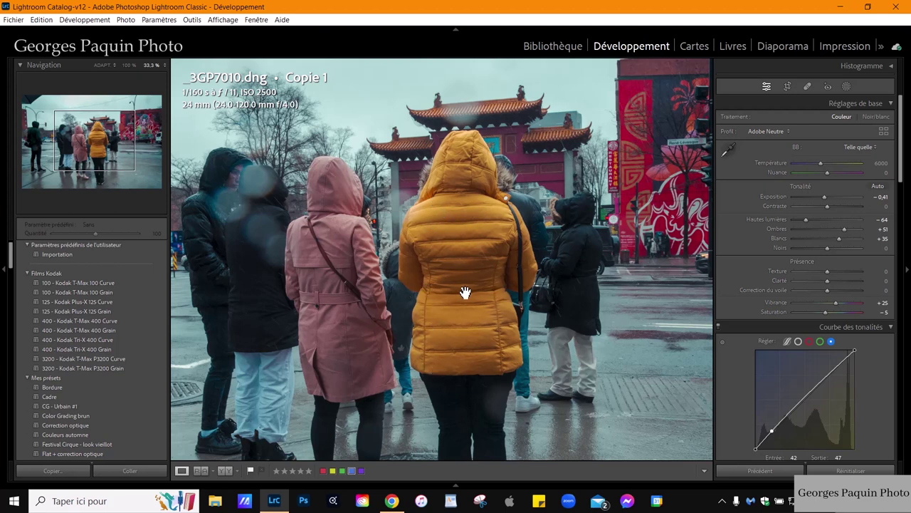
{"action": "mouse_move", "coordinate": [443, 254]}
{"action": "left_mouse_down"}
{"action": "mouse_move", "coordinate": [475, 265]}
{"action": "mouse_move", "coordinate": [605, 214]}
{"action": "left_mouse_up"}
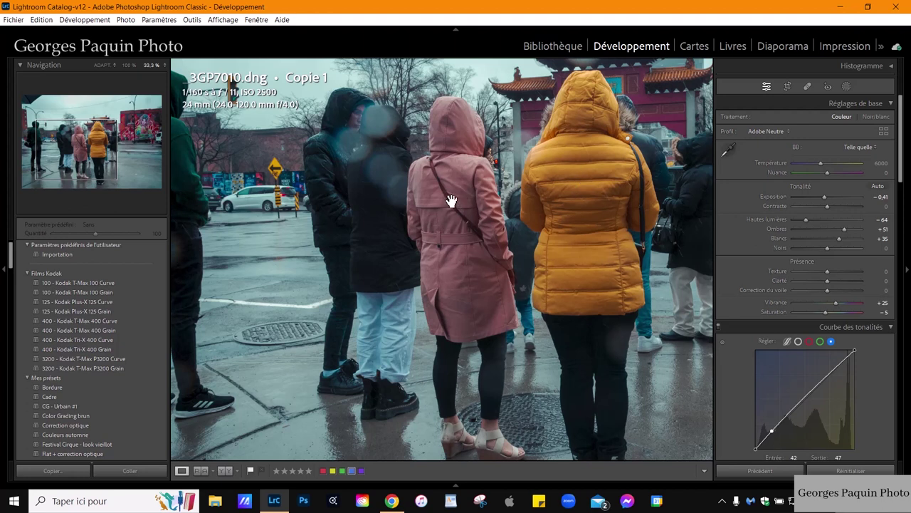
{"action": "left_click", "coordinate": [451, 201]}
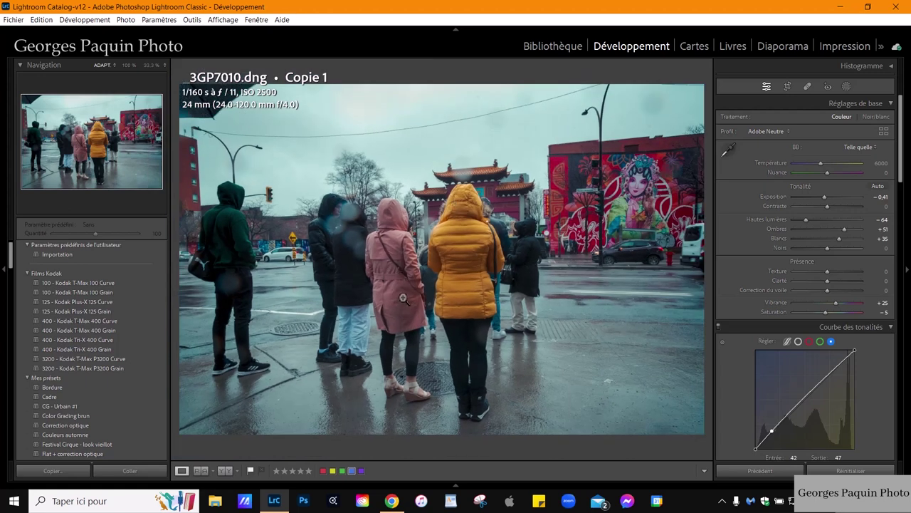
{"action": "left_click", "coordinate": [304, 501]}
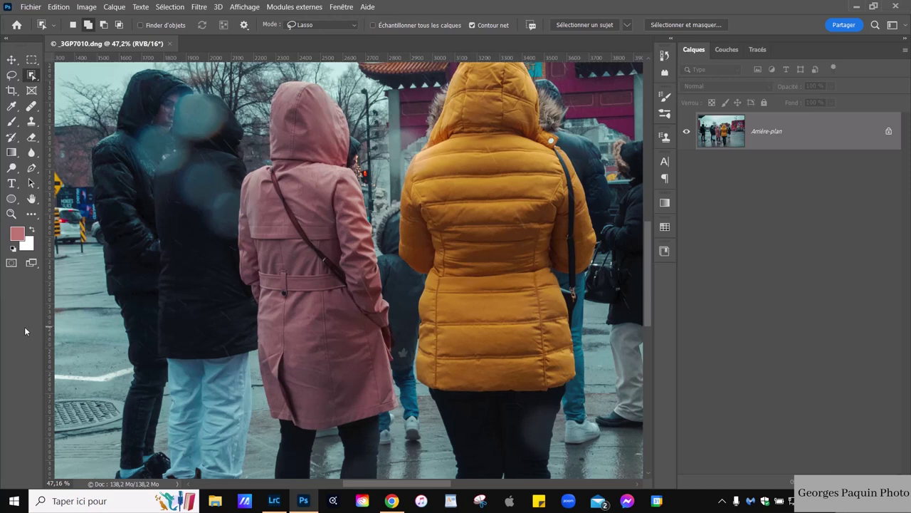
- Reset default colours and lasso the pink coat with the Object Selection Tool
{"action": "key", "text": "x"}
{"action": "key", "text": "d"}
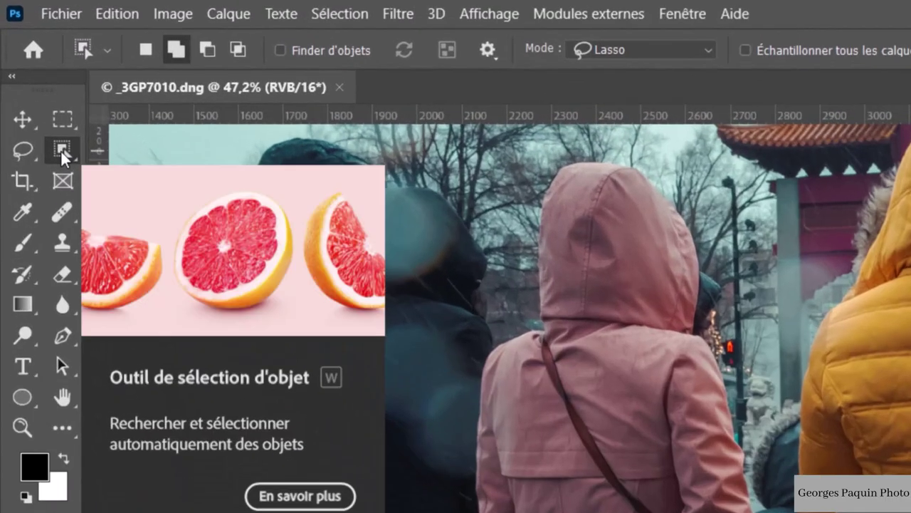
{"action": "right_click", "coordinate": [30, 76]}
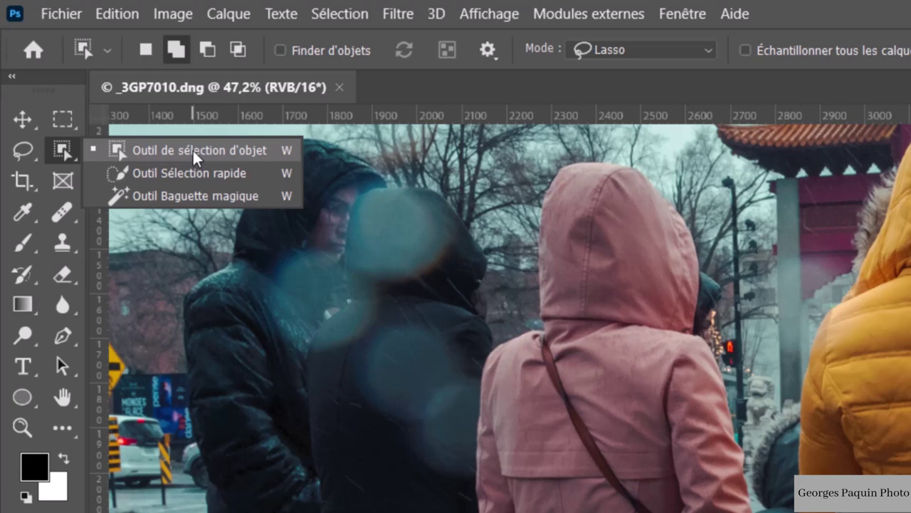
{"action": "left_click", "coordinate": [194, 152]}
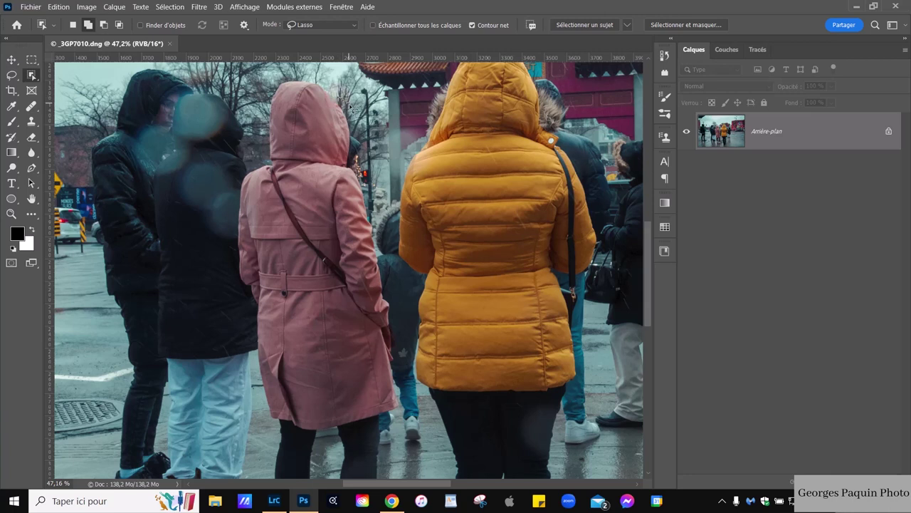
{"action": "mouse_move", "coordinate": [360, 146]}
{"action": "left_mouse_down"}
{"action": "mouse_move", "coordinate": [399, 227]}
{"action": "mouse_move", "coordinate": [407, 402]}
{"action": "mouse_move", "coordinate": [384, 425]}
{"action": "mouse_move", "coordinate": [282, 437]}
{"action": "mouse_move", "coordinate": [262, 417]}
{"action": "mouse_move", "coordinate": [235, 257]}
{"action": "mouse_move", "coordinate": [234, 184]}
{"action": "mouse_move", "coordinate": [292, 71]}
{"action": "mouse_move", "coordinate": [342, 89]}
{"action": "mouse_move", "coordinate": [359, 127]}
{"action": "left_mouse_up"}
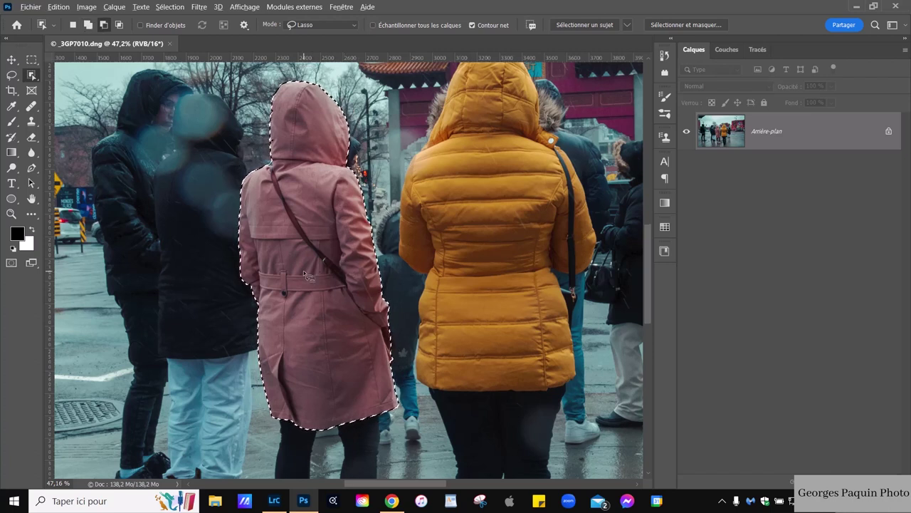
- Inspect the coat selection close up from hood to hem, then zoom back out
{"action": "scroll", "coordinate": [307, 277], "scroll_direction": "up", "scroll_amount": 3}
{"action": "left_click_drag", "start_coordinate": [252, 141], "coordinate": [232, 276]}
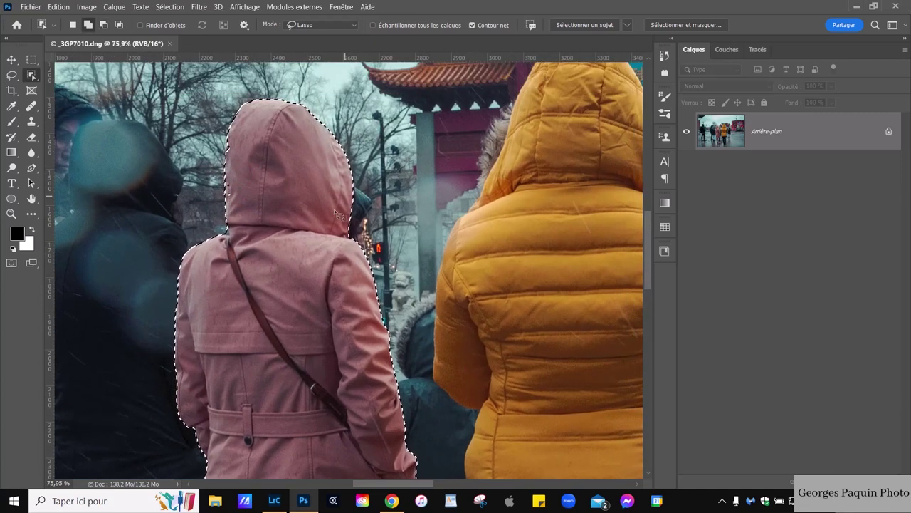
{"action": "left_click_drag", "start_coordinate": [355, 365], "coordinate": [366, 103]}
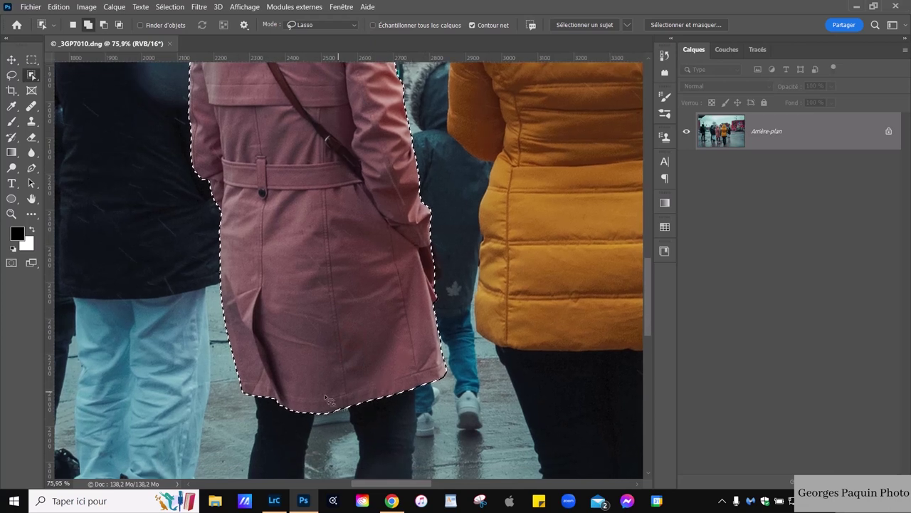
{"action": "scroll", "coordinate": [295, 118], "scroll_direction": "down", "scroll_amount": 3}
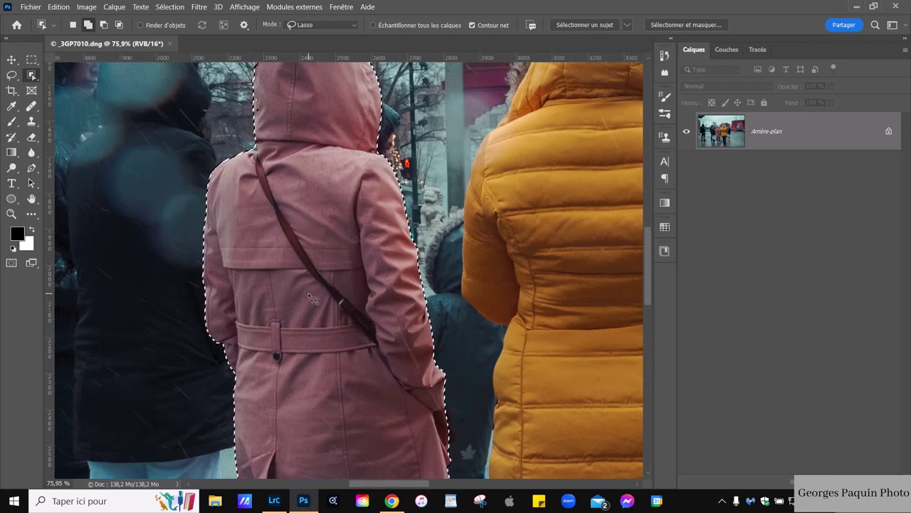
{"action": "scroll", "coordinate": [311, 297], "scroll_direction": "down", "scroll_amount": 1}
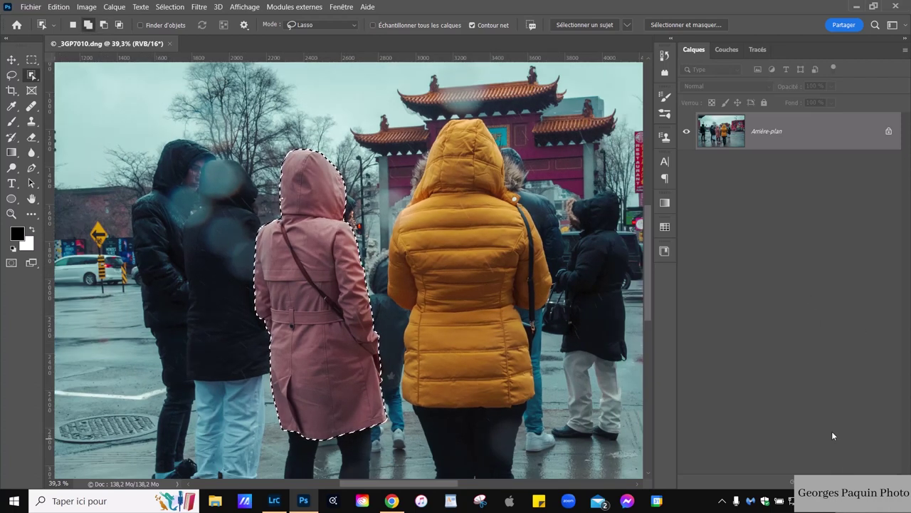
{"action": "left_click", "coordinate": [851, 481]}
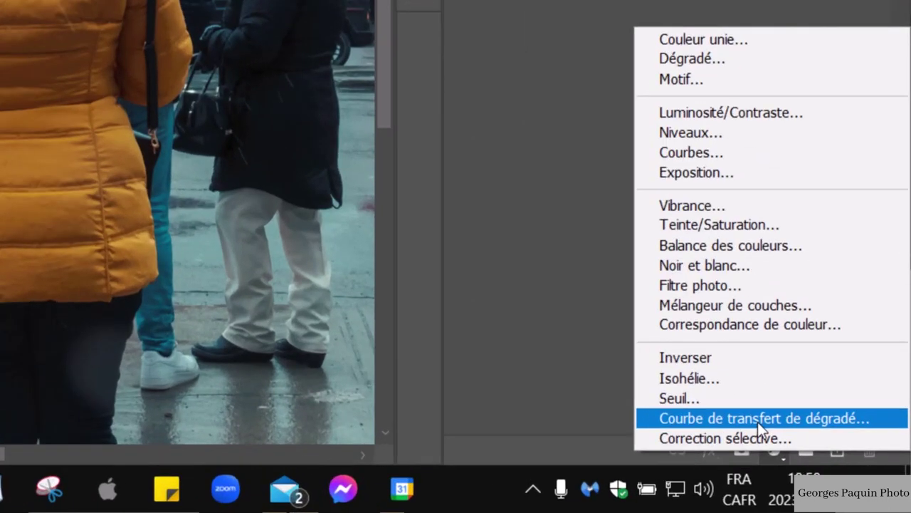
- Add a Courbe de transfert de dégradé layer masked to the coat and fit the photo
{"action": "left_click", "coordinate": [835, 467]}
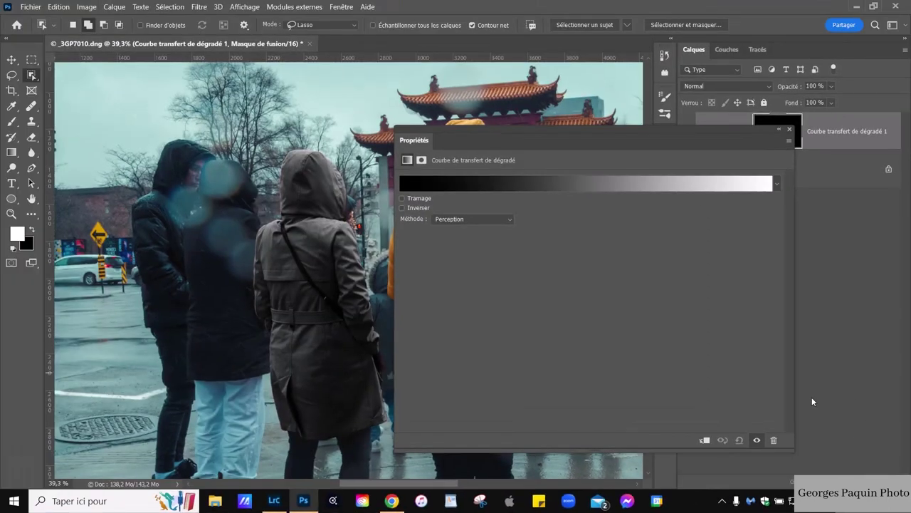
{"action": "left_click_drag", "start_coordinate": [718, 164], "coordinate": [618, 193]}
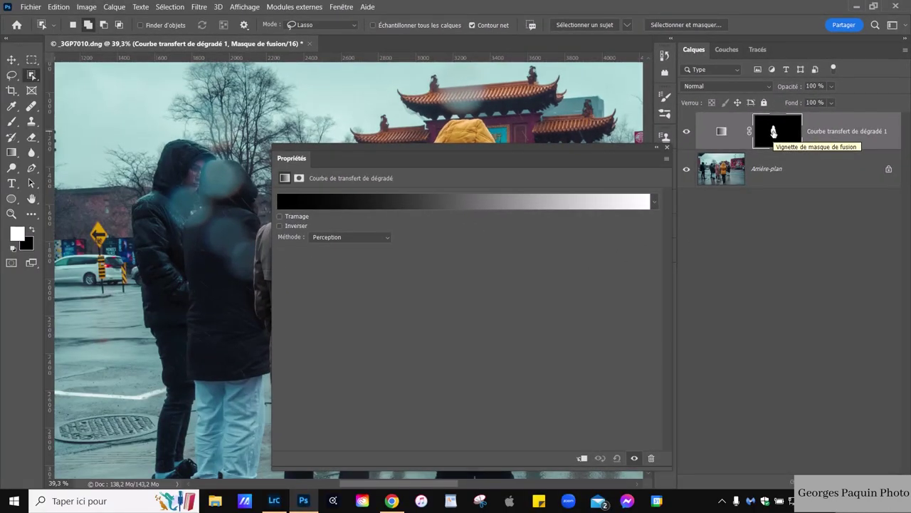
{"action": "left_click", "coordinate": [667, 150]}
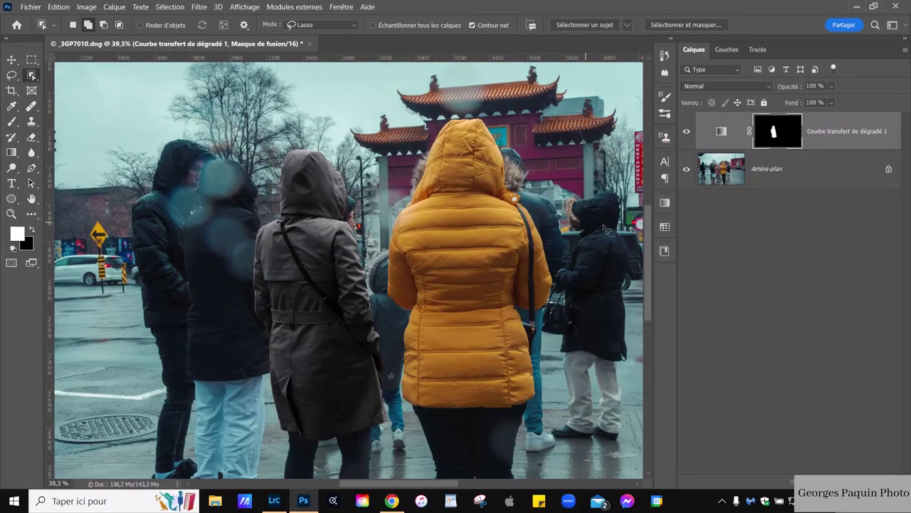
{"action": "key", "text": "ctrl+0"}
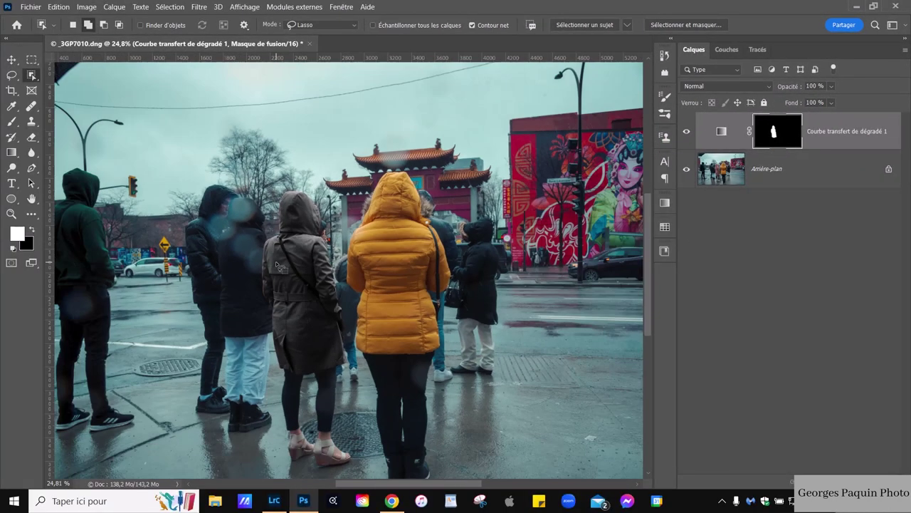
- View the coat mask on its own, then pan to show more street
{"action": "left_click", "coordinate": [791, 139], "text": "alt"}
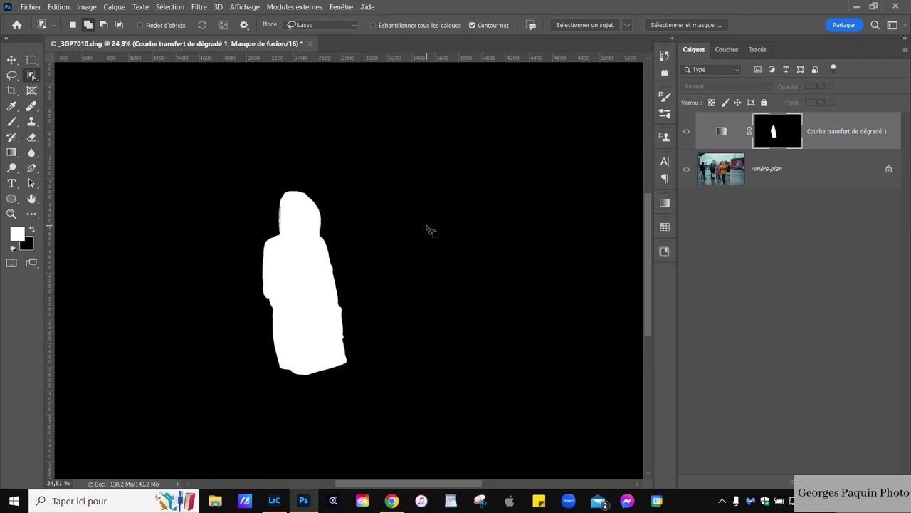
{"action": "left_click", "coordinate": [786, 139], "text": "alt"}
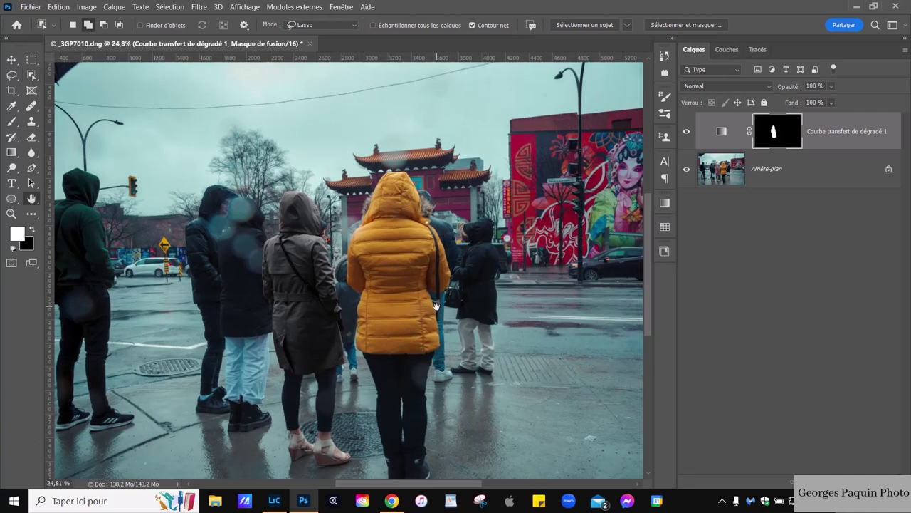
{"action": "key", "text": "h"}
{"action": "left_click_drag", "start_coordinate": [304, 322], "coordinate": [352, 270]}
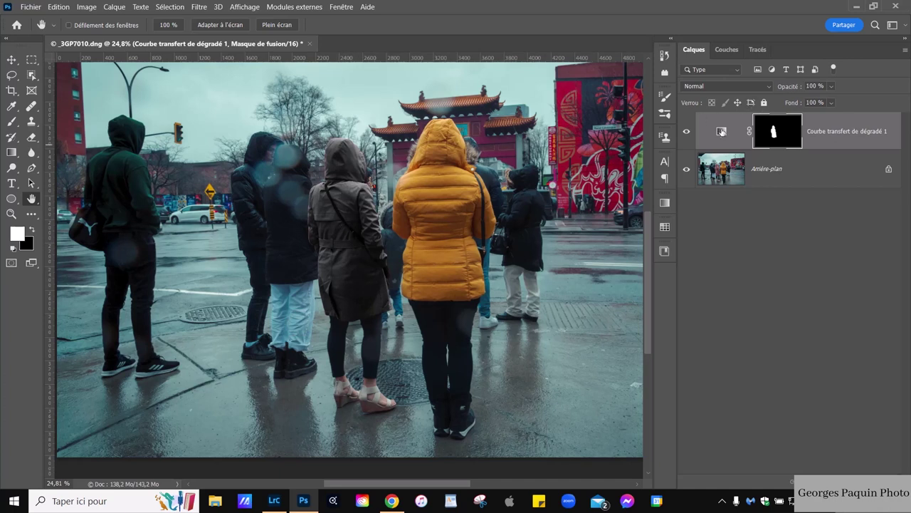
- Open the gradient map's gradient editor and add a black stop at position 46
{"action": "double_click", "coordinate": [722, 132]}
{"action": "left_click_drag", "start_coordinate": [383, 162], "coordinate": [452, 131]}
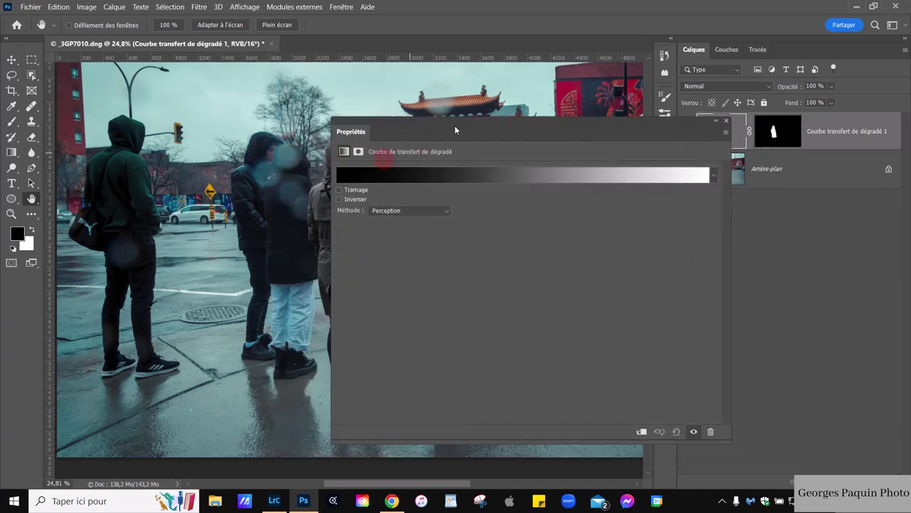
{"action": "left_click", "coordinate": [535, 171]}
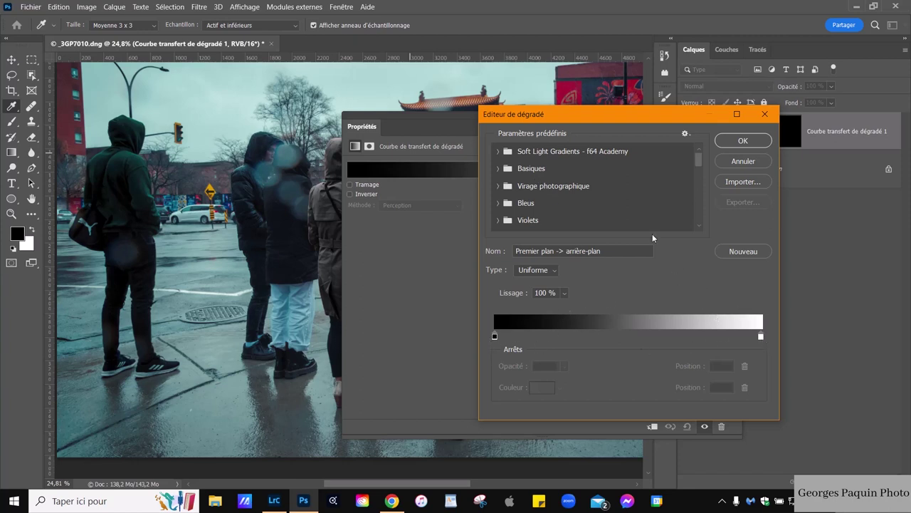
{"action": "left_click_drag", "start_coordinate": [438, 129], "coordinate": [396, 385]}
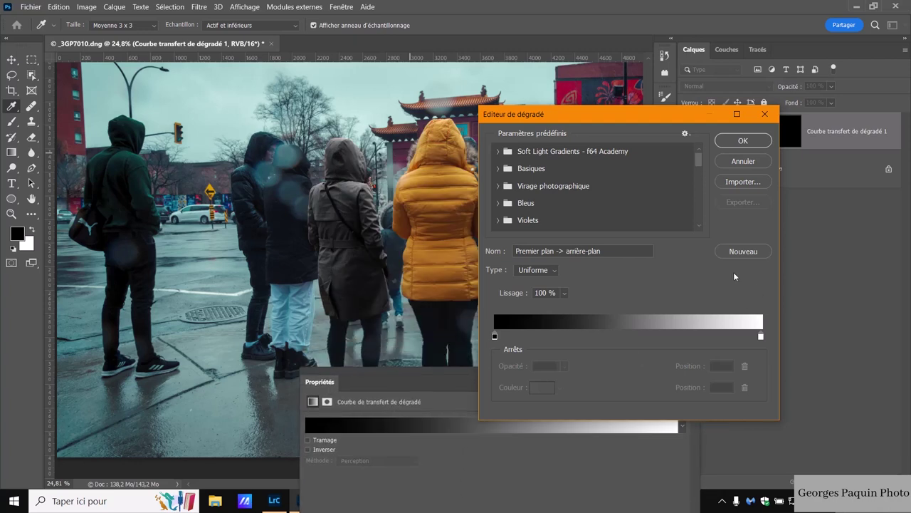
{"action": "left_click", "coordinate": [619, 335]}
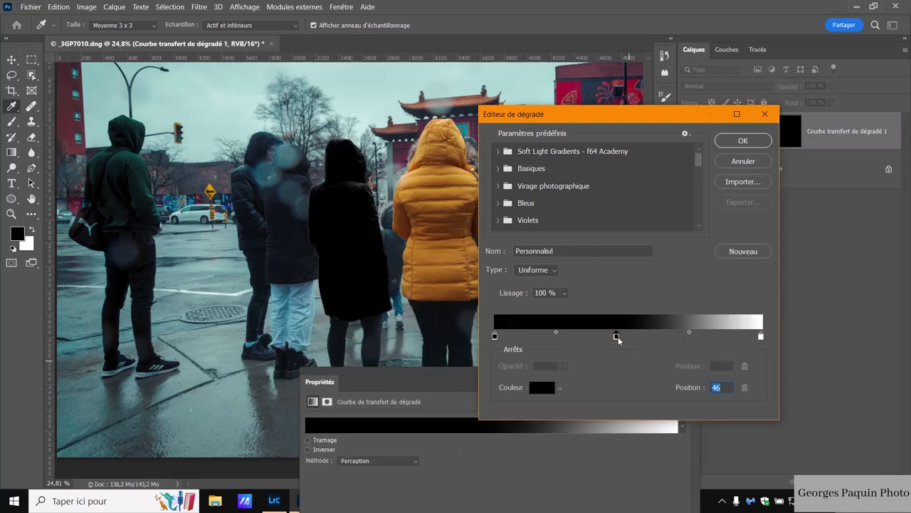
- Colour the new middle stop blue 4b7dc2 using hue 215
{"action": "double_click", "coordinate": [617, 337]}
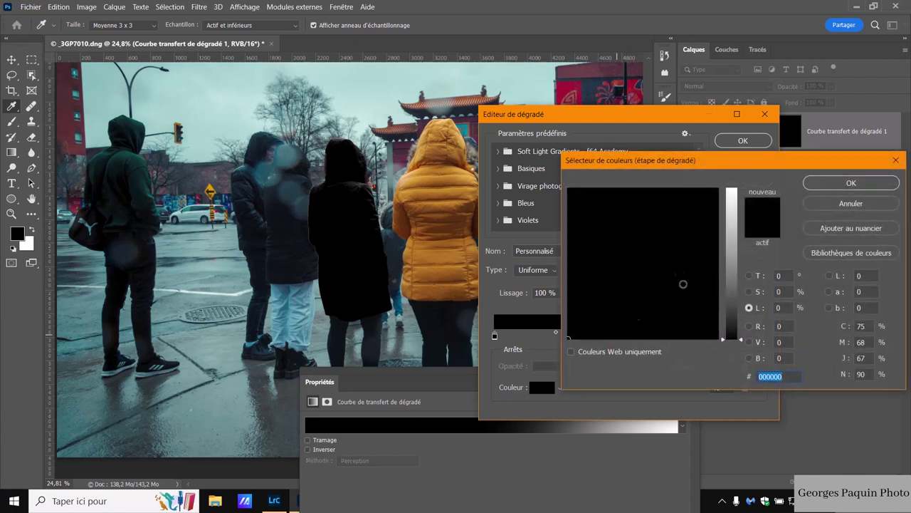
{"action": "left_click", "coordinate": [750, 275]}
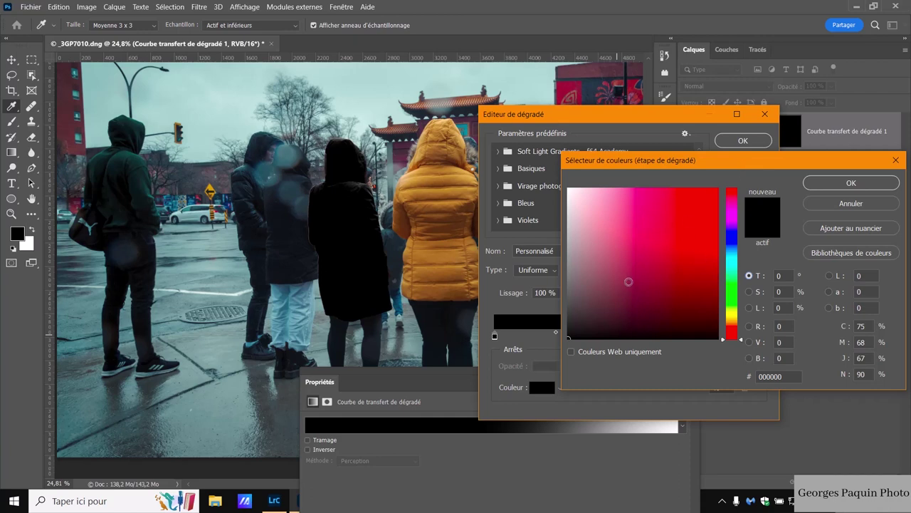
{"action": "left_click", "coordinate": [732, 249]}
{"action": "left_click", "coordinate": [656, 255]}
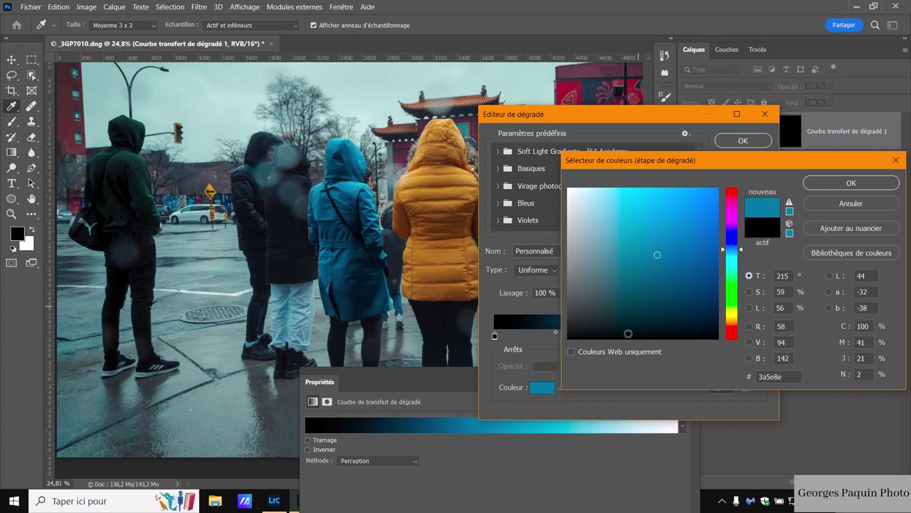
{"action": "left_click", "coordinate": [661, 223]}
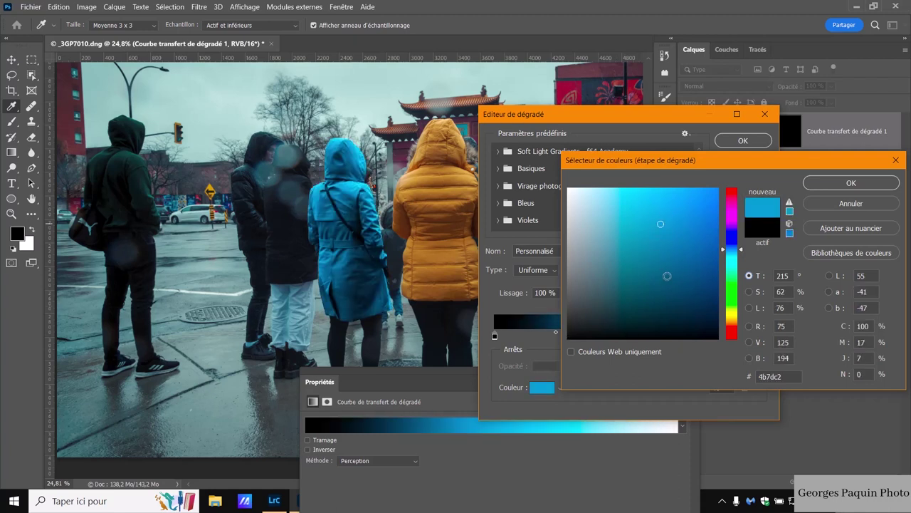
{"action": "left_click", "coordinate": [854, 184]}
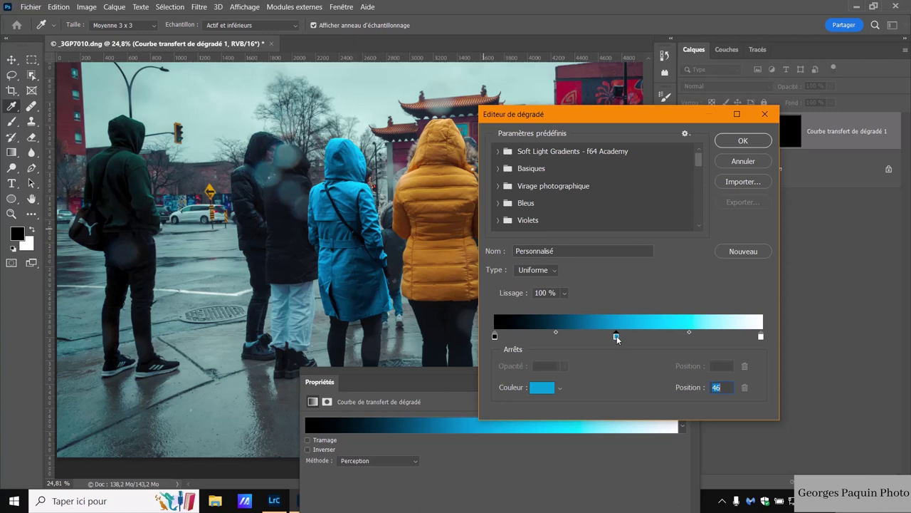
- Test the blue stop at positions 62, 36, 41, 49, 69 and 50, settling at 45
{"action": "left_click_drag", "start_coordinate": [616, 335], "coordinate": [662, 334]}
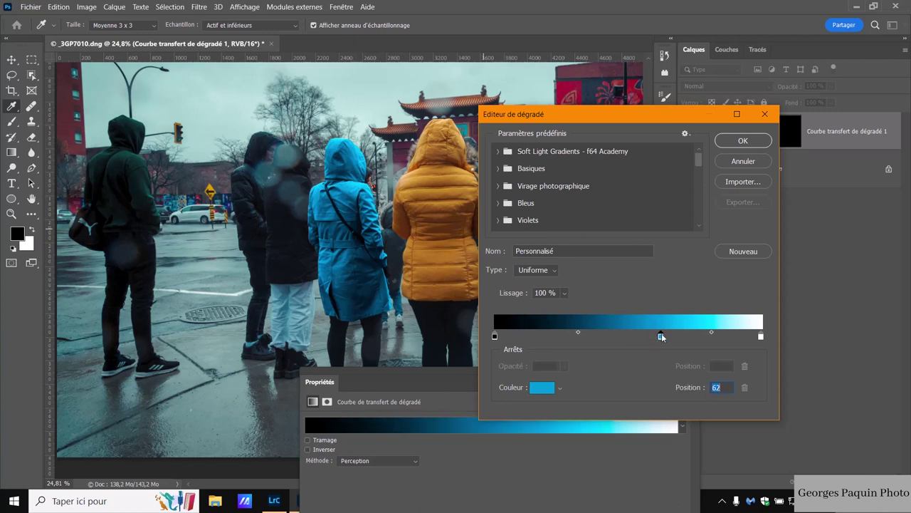
{"action": "left_click_drag", "start_coordinate": [662, 336], "coordinate": [592, 333]}
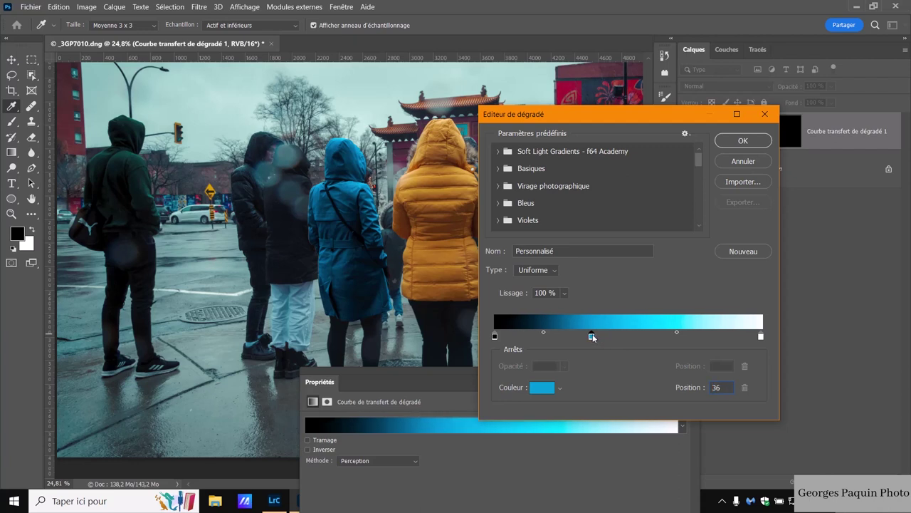
{"action": "left_click_drag", "start_coordinate": [593, 335], "coordinate": [582, 335]}
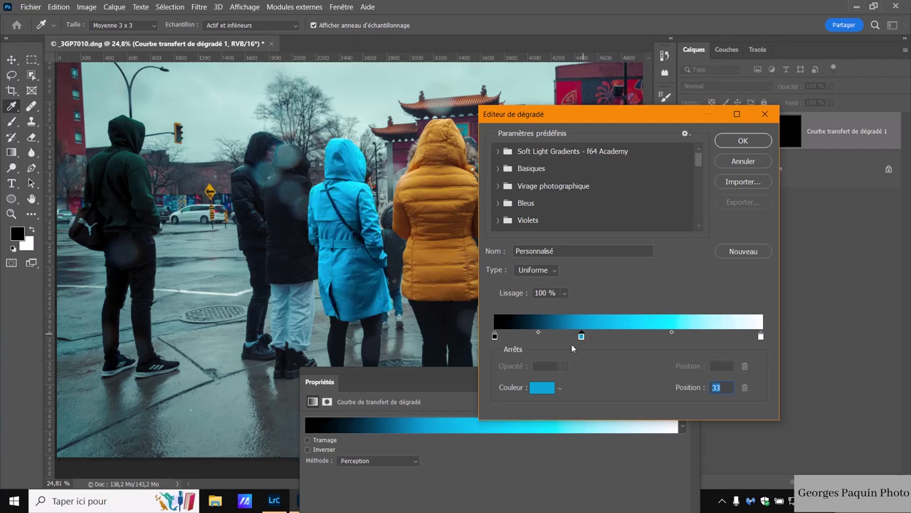
{"action": "left_click_drag", "start_coordinate": [581, 336], "coordinate": [604, 336]}
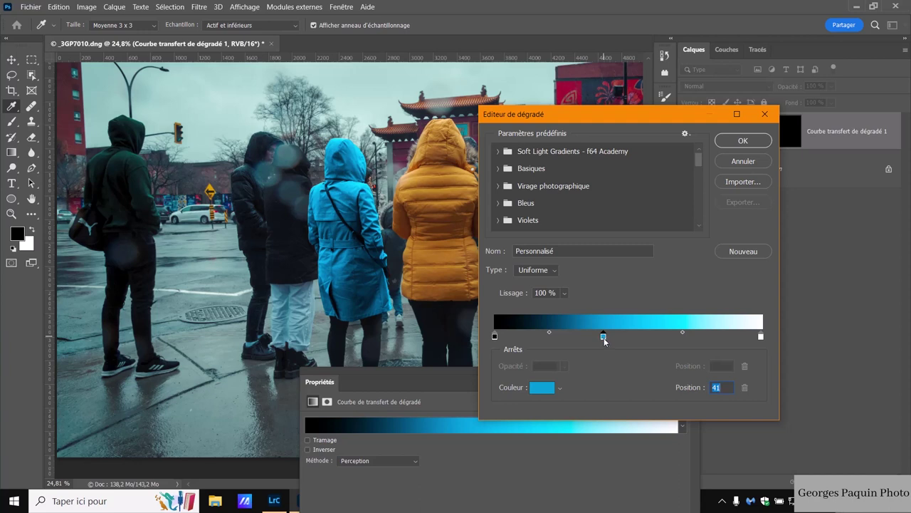
{"action": "left_click_drag", "start_coordinate": [604, 337], "coordinate": [626, 336]}
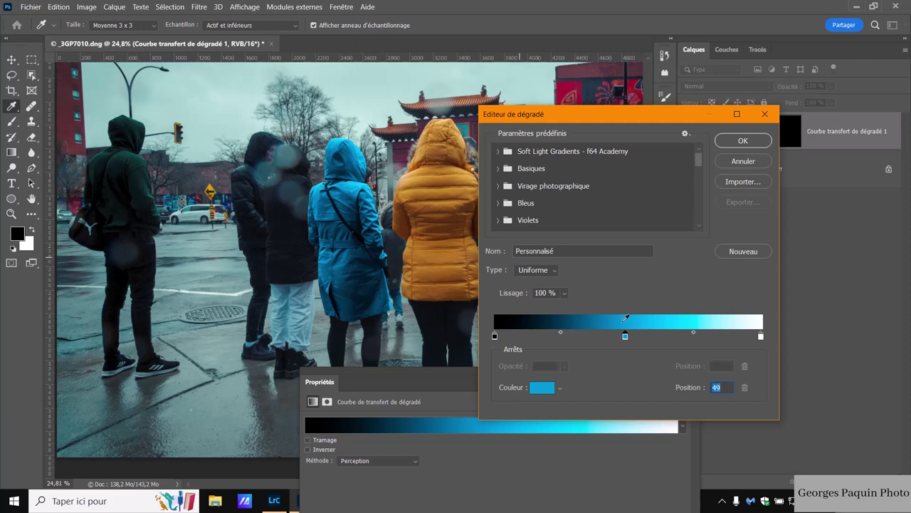
{"action": "mouse_move", "coordinate": [625, 336]}
{"action": "left_mouse_down"}
{"action": "mouse_move", "coordinate": [678, 337]}
{"action": "mouse_move", "coordinate": [540, 339]}
{"action": "left_mouse_up"}
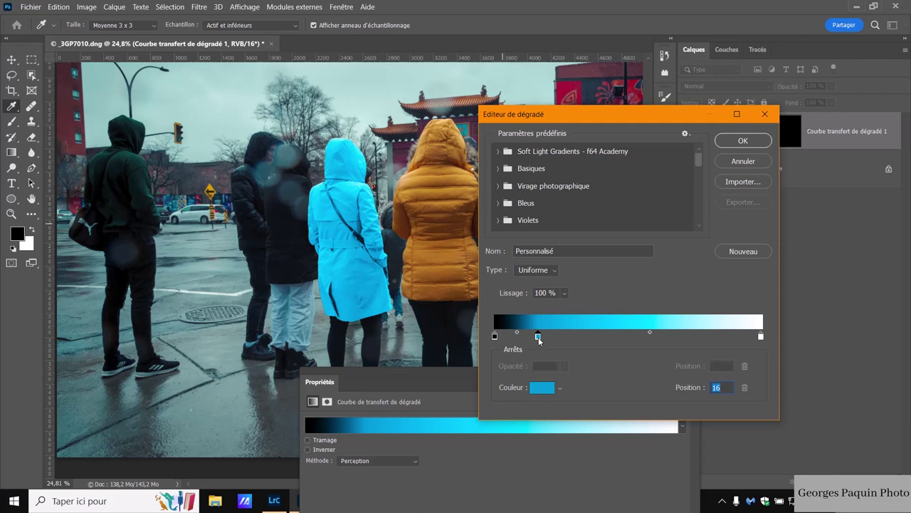
{"action": "left_click_drag", "start_coordinate": [538, 336], "coordinate": [628, 337]}
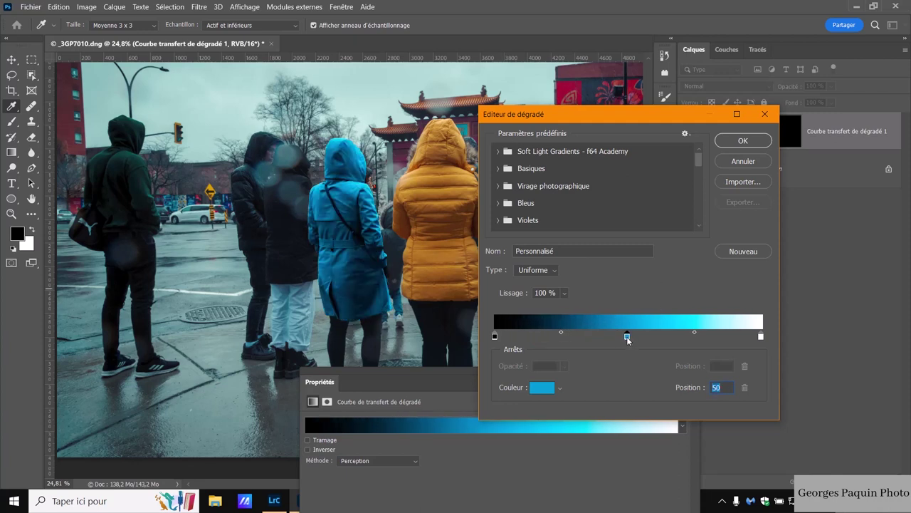
{"action": "left_click_drag", "start_coordinate": [626, 336], "coordinate": [617, 338]}
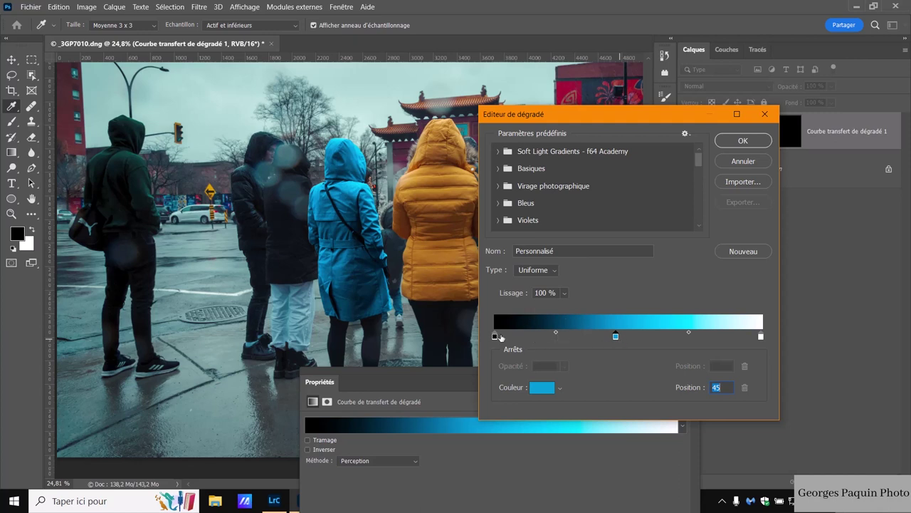
- Shift the blue-to-white midpoint toward the shadows to position 34 and apply the gradient
{"action": "mouse_move", "coordinate": [557, 330]}
{"action": "left_mouse_down"}
{"action": "mouse_move", "coordinate": [536, 331]}
{"action": "mouse_move", "coordinate": [547, 333]}
{"action": "left_mouse_up"}
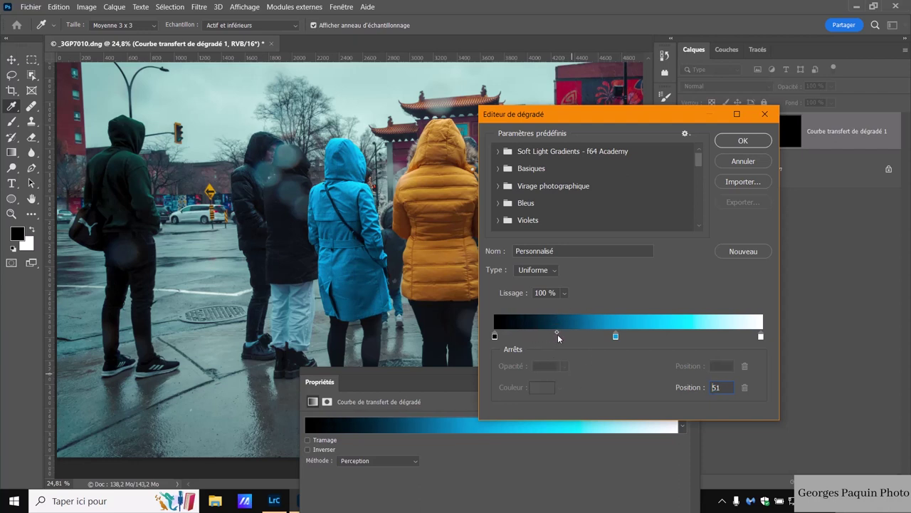
{"action": "key", "text": "Return"}
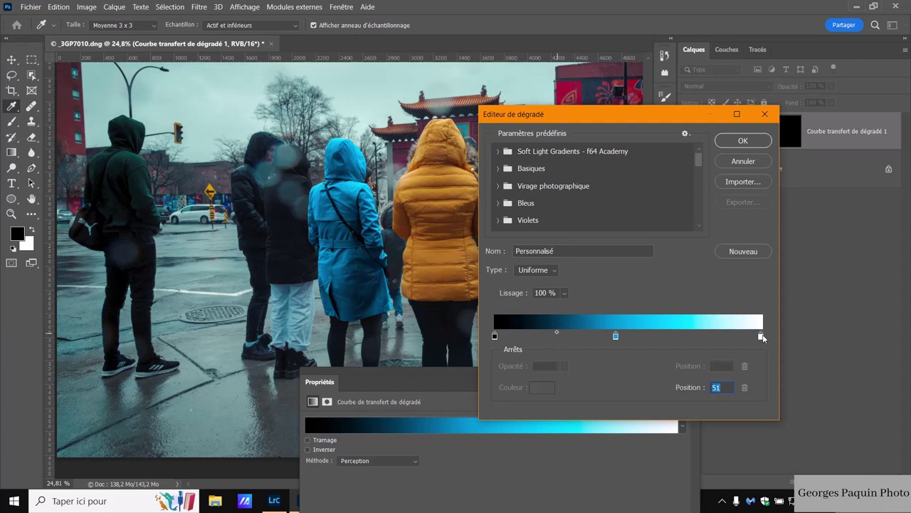
{"action": "left_click", "coordinate": [761, 337]}
{"action": "left_click_drag", "start_coordinate": [688, 332], "coordinate": [667, 335]}
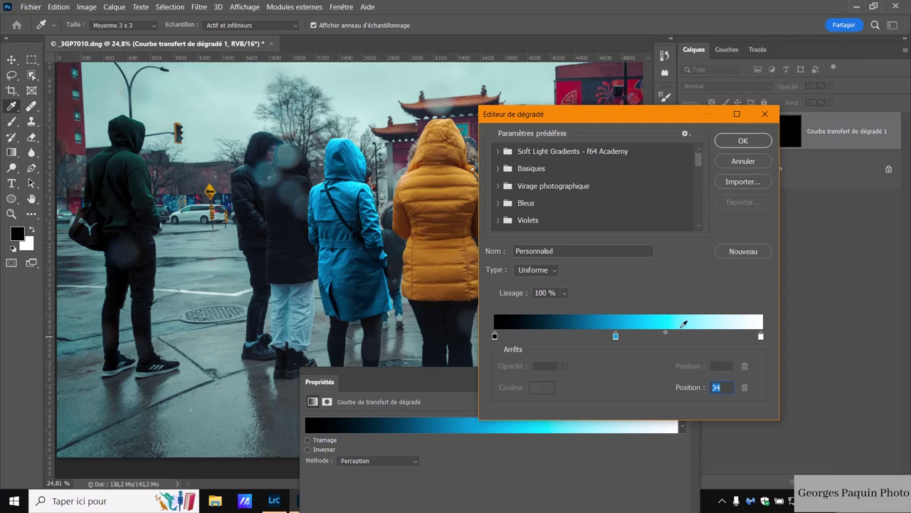
{"action": "left_click", "coordinate": [745, 142]}
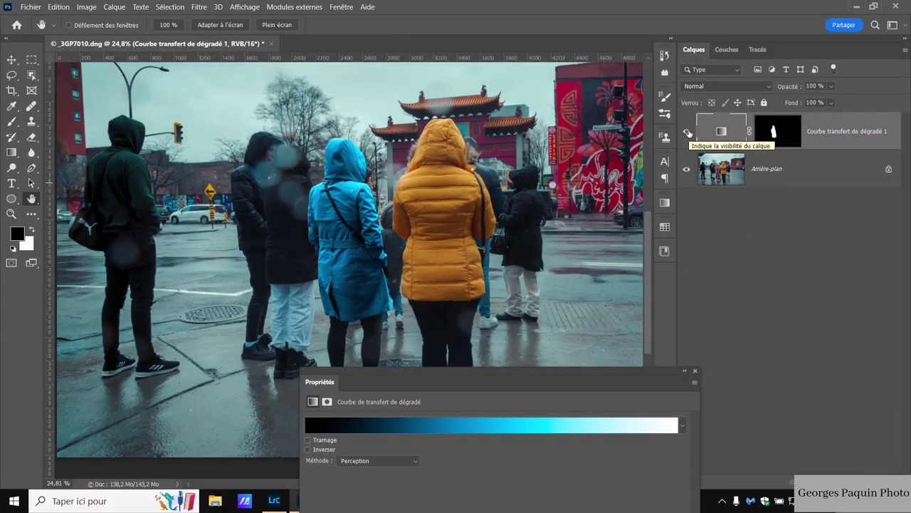
- Toggle the gradient map off and on to compare pink and blue coats, zooming out and back in
{"action": "left_click", "coordinate": [688, 132]}
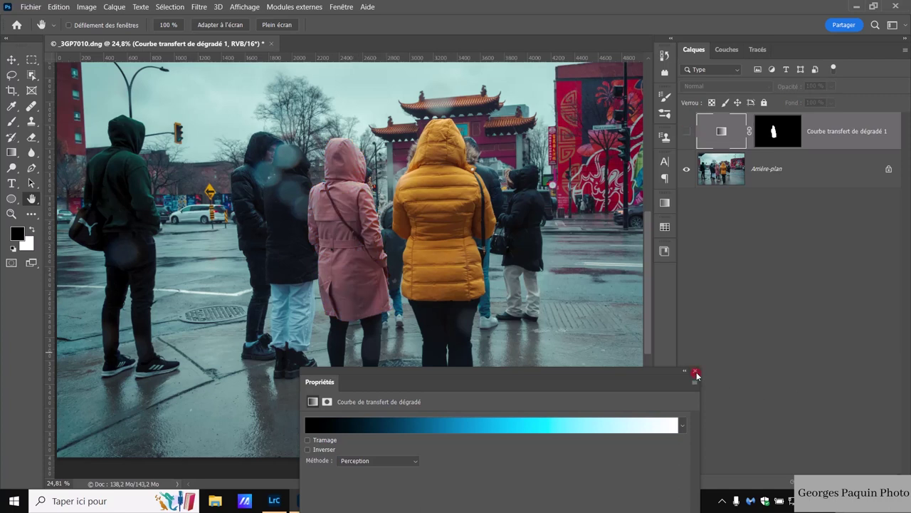
{"action": "left_click", "coordinate": [696, 371]}
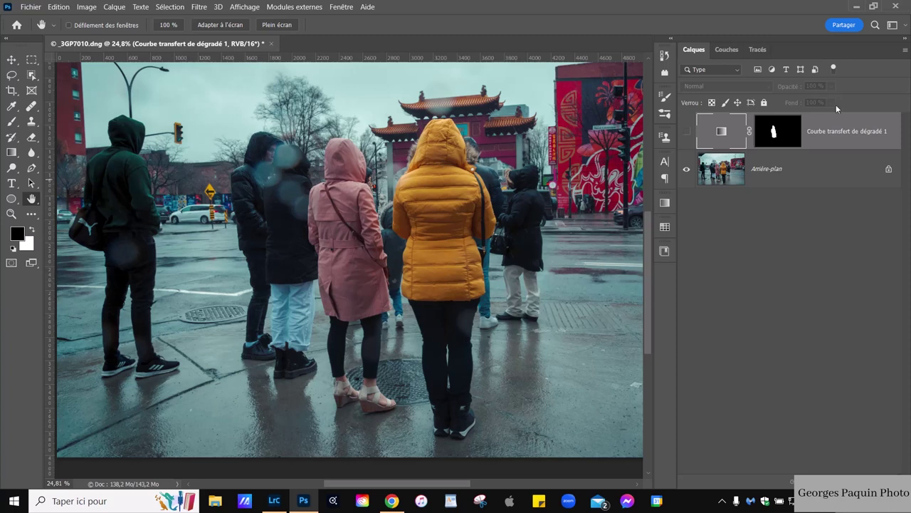
{"action": "left_click", "coordinate": [687, 133]}
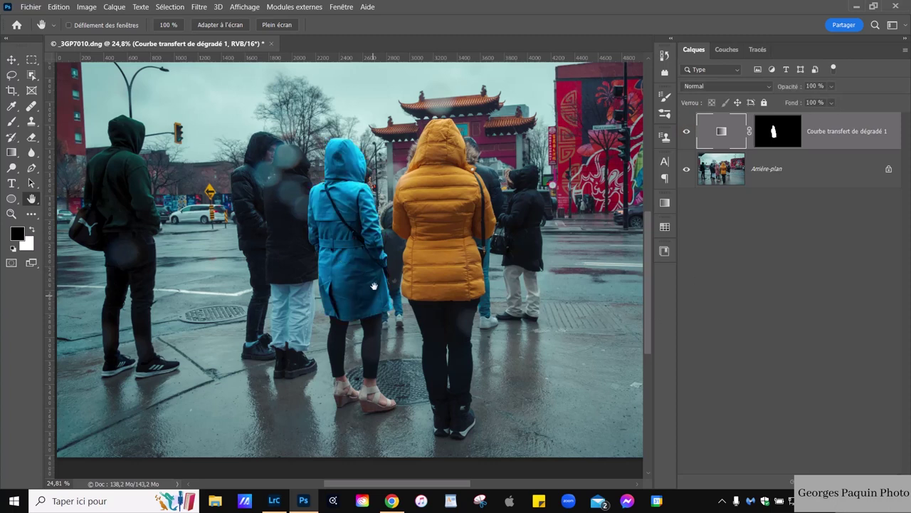
{"action": "scroll", "coordinate": [377, 276], "scroll_direction": "down", "scroll_amount": 2}
{"action": "scroll", "coordinate": [376, 278], "scroll_direction": "down", "scroll_amount": 2}
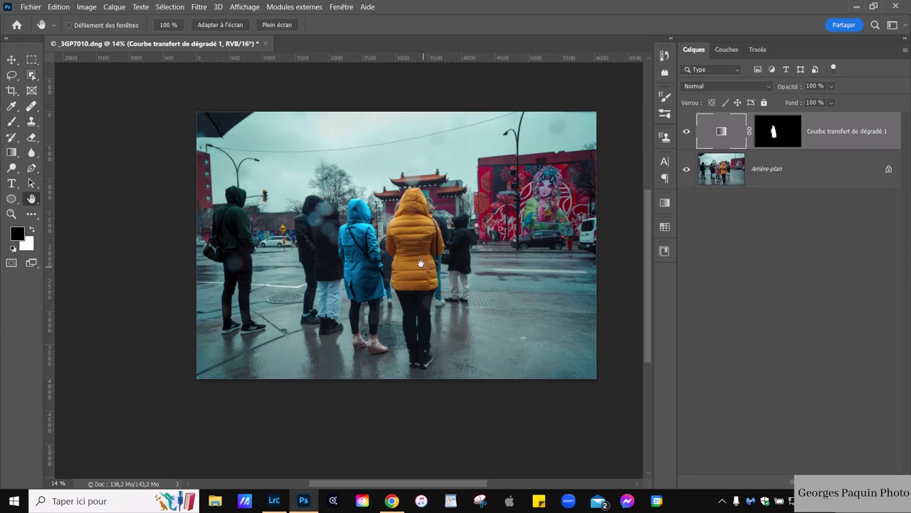
{"action": "scroll", "coordinate": [391, 271], "scroll_direction": "up", "scroll_amount": 2}
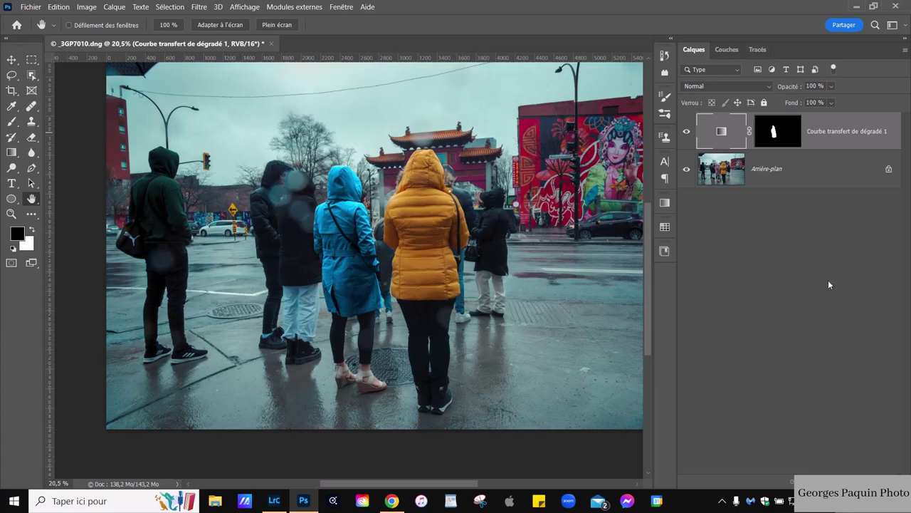
- Reopen the gradient map's custom gradient in the Gradient Editor and select its blue stop
{"action": "double_click", "coordinate": [722, 133]}
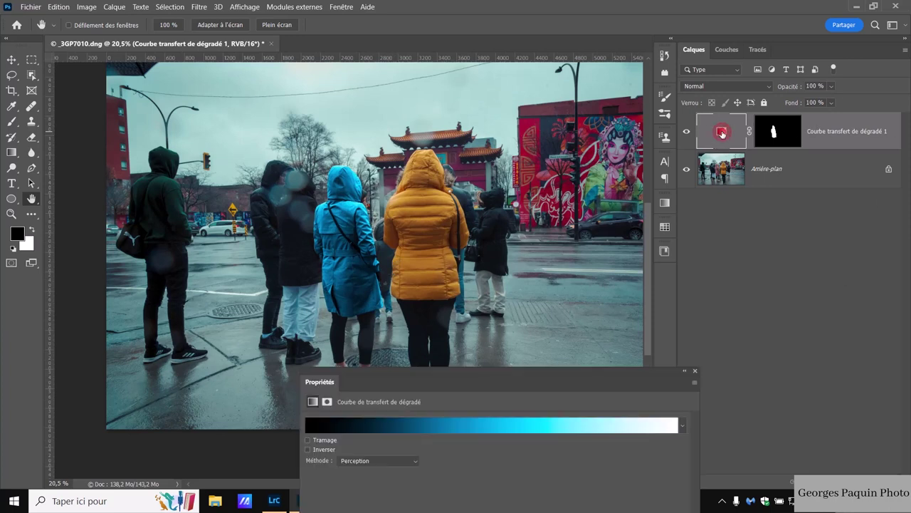
{"action": "left_click_drag", "start_coordinate": [507, 386], "coordinate": [639, 236]}
{"action": "left_click", "coordinate": [629, 279]}
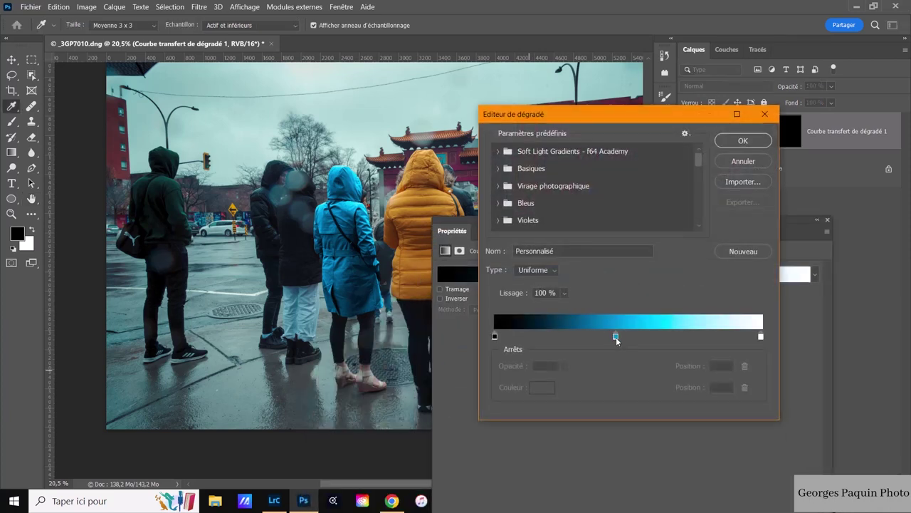
{"action": "left_click", "coordinate": [615, 334]}
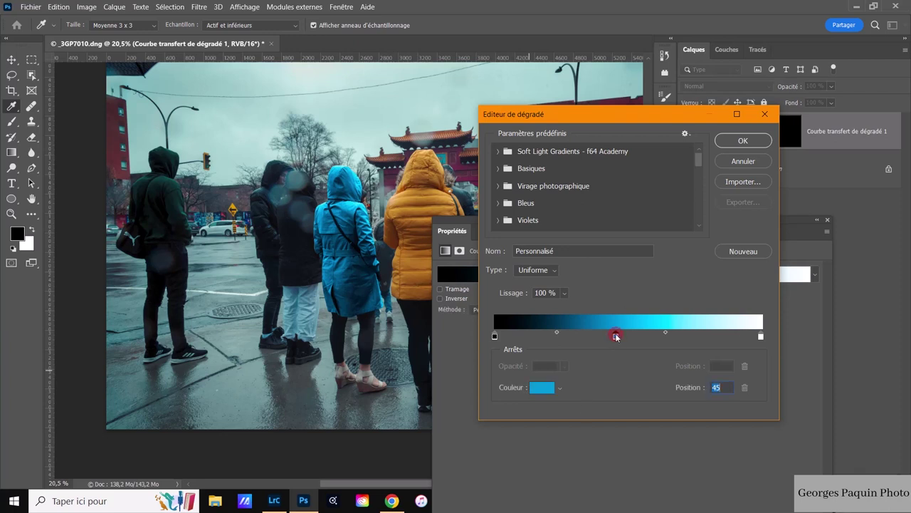
- Try duller, darker, lighter and mid greens for the coat stop, then discard them to keep blue
{"action": "left_click", "coordinate": [545, 389]}
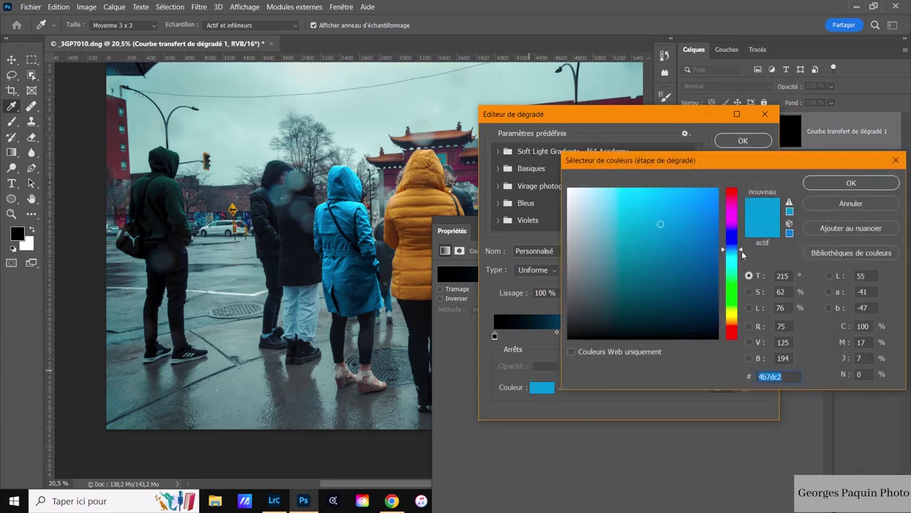
{"action": "left_click_drag", "start_coordinate": [743, 254], "coordinate": [742, 292]}
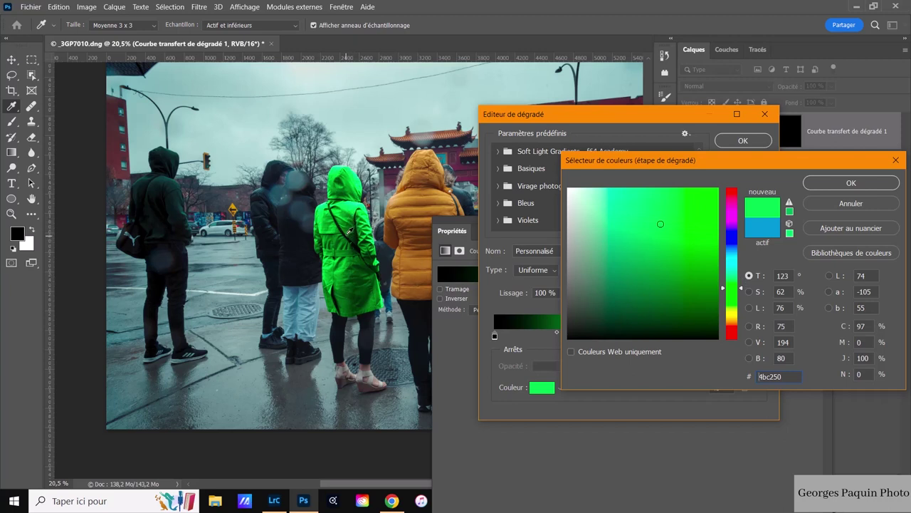
{"action": "left_click", "coordinate": [614, 260]}
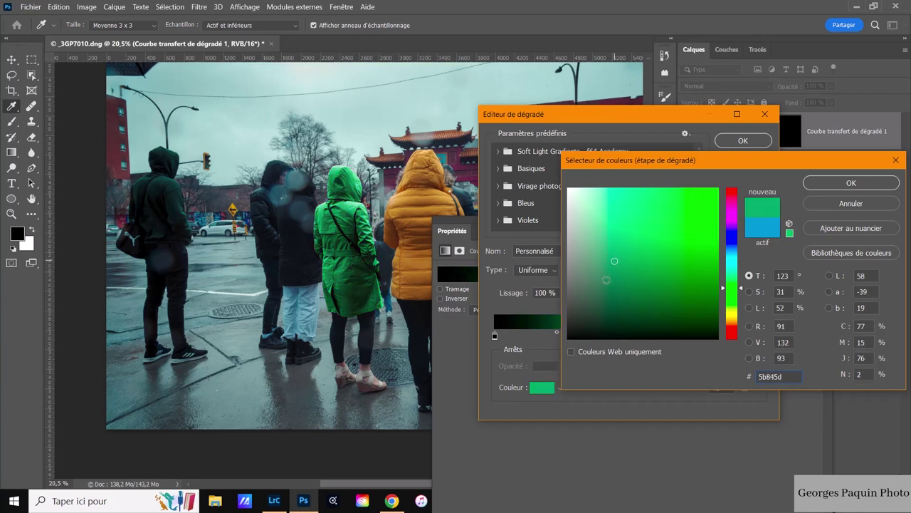
{"action": "left_click", "coordinate": [605, 280]}
{"action": "left_click", "coordinate": [604, 244]}
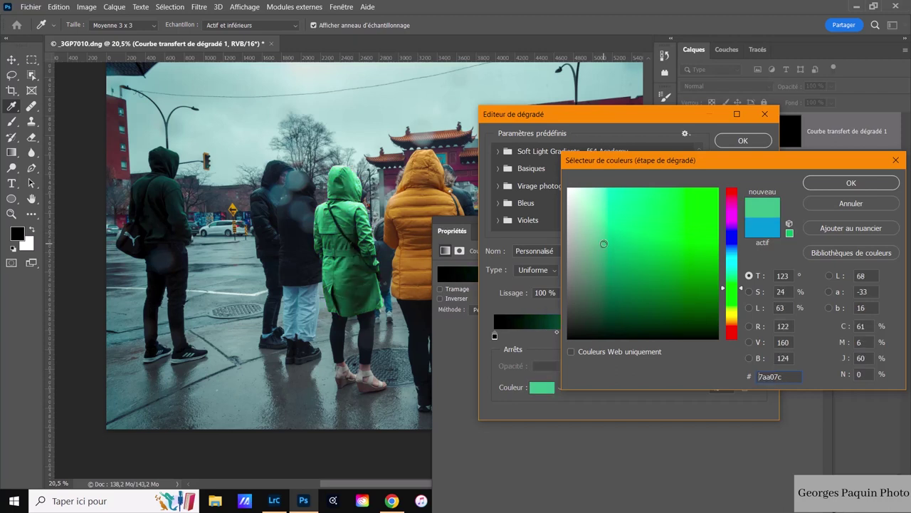
{"action": "left_click", "coordinate": [609, 264]}
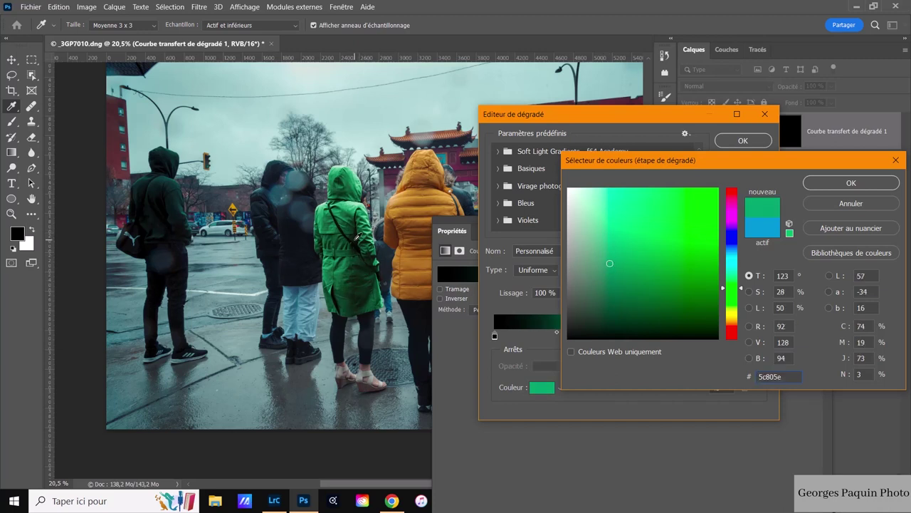
{"action": "left_click", "coordinate": [858, 205]}
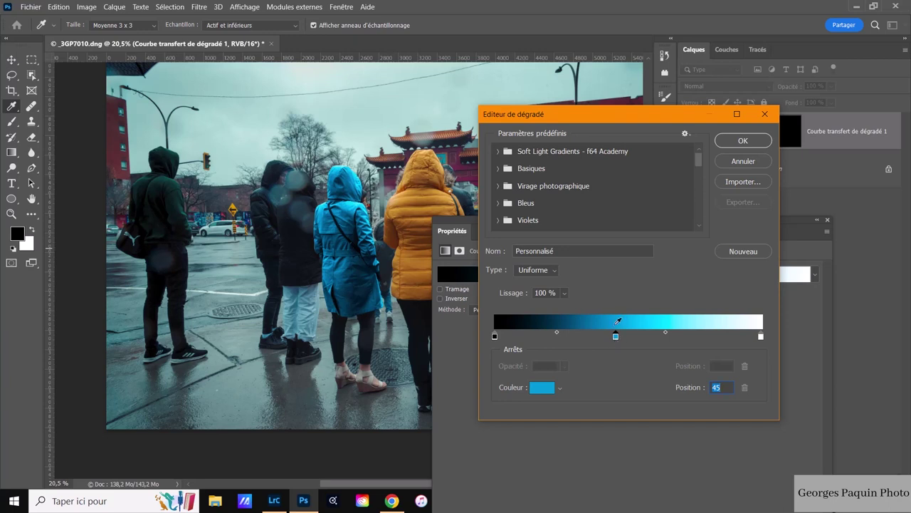
- Confirm the black-to-cyan-blue-to-white gradient so the coat stays blue
{"action": "left_click", "coordinate": [742, 142]}
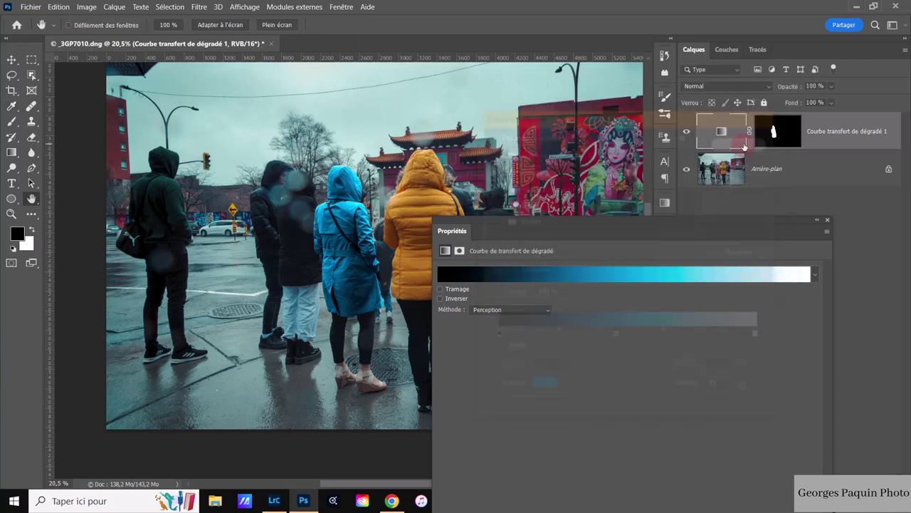